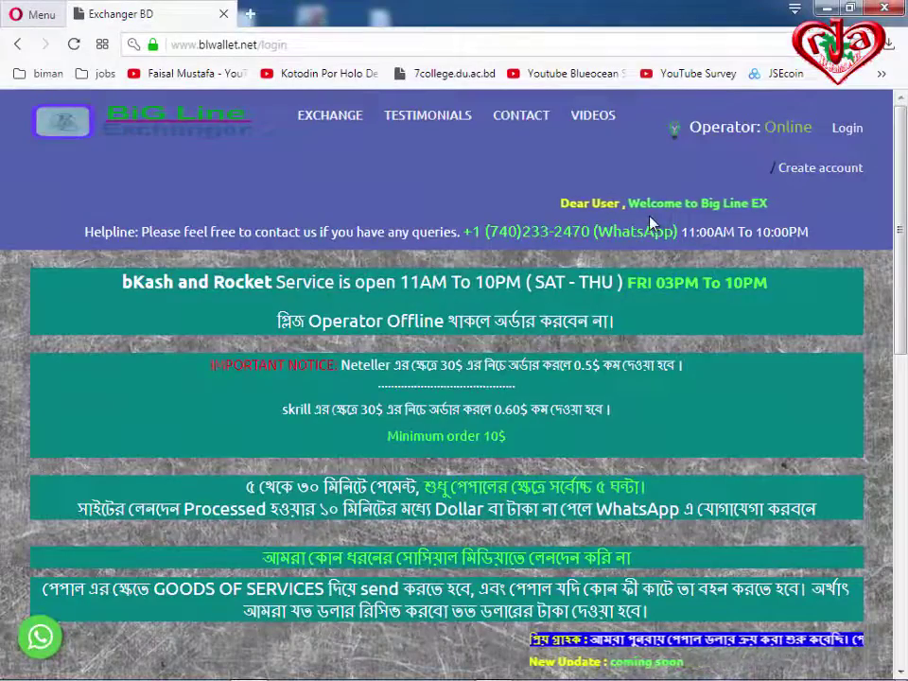
# Read the account page notice about PayPal payment processing time.
pyautogui.scroll(-8, 685, 297)
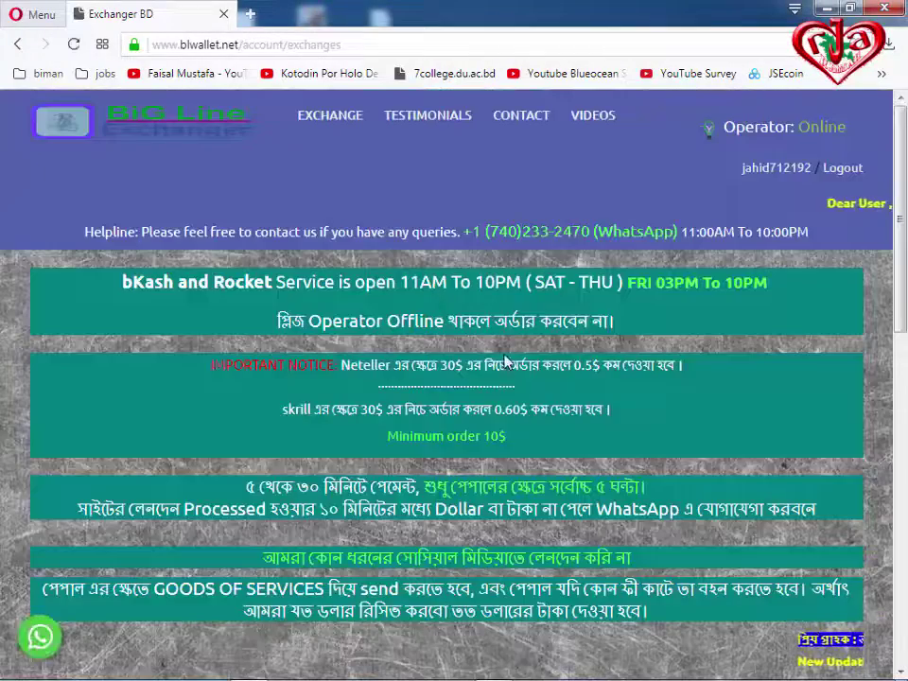
pyautogui.scroll(-1, 504, 361)
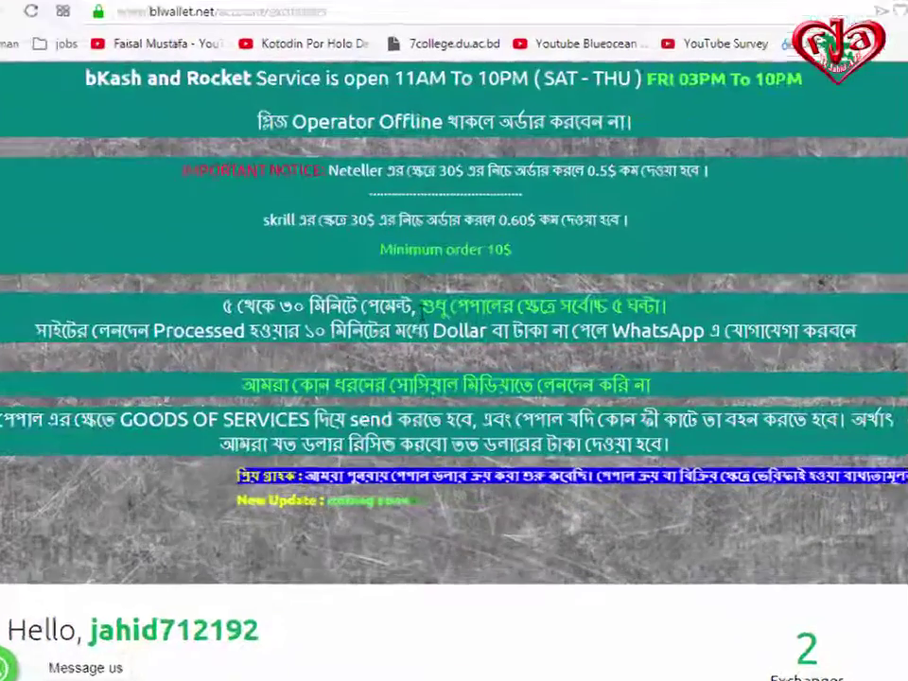
pyautogui.moveTo(425, 310); pyautogui.dragTo(847, 308)
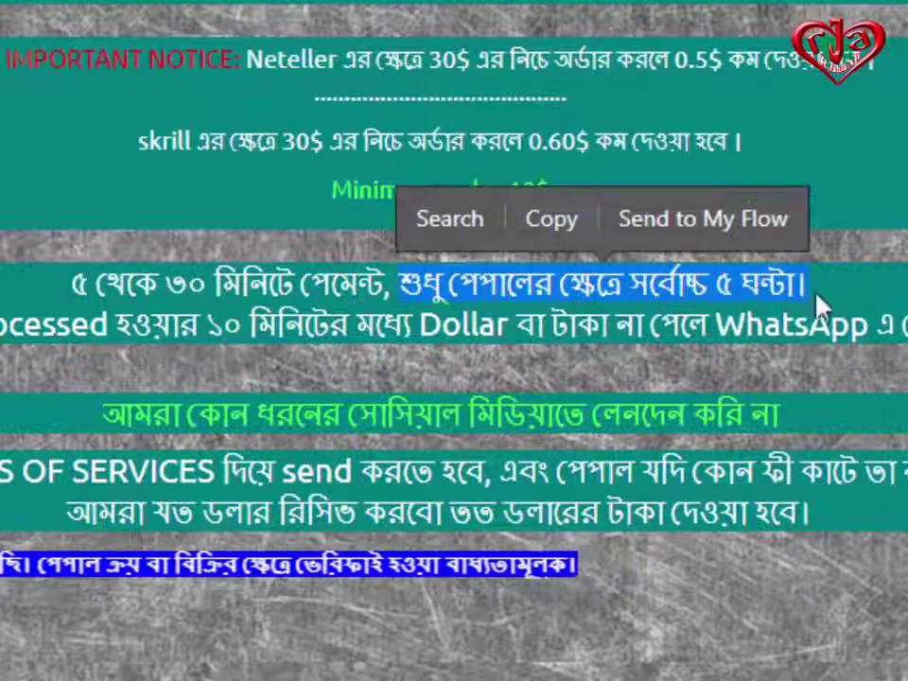
pyautogui.click(850, 289)
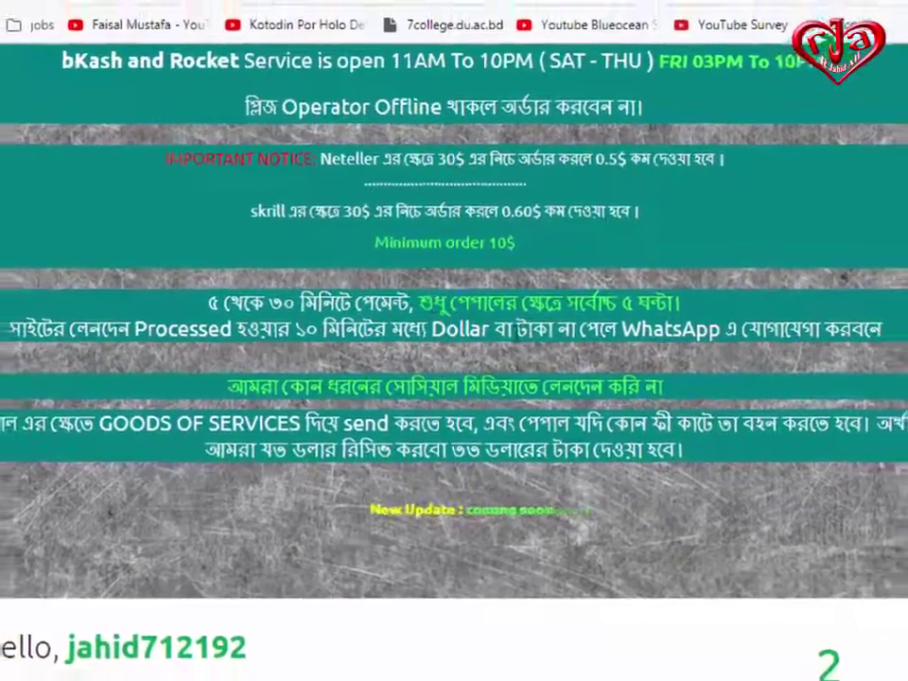
# Review My Exchanges: processed 5 USD PayPal and 6.1 USD Perfect Money orders to Rocket.
pyautogui.scroll(-6, 315, 294)
pyautogui.scroll(-3, 683, 405)
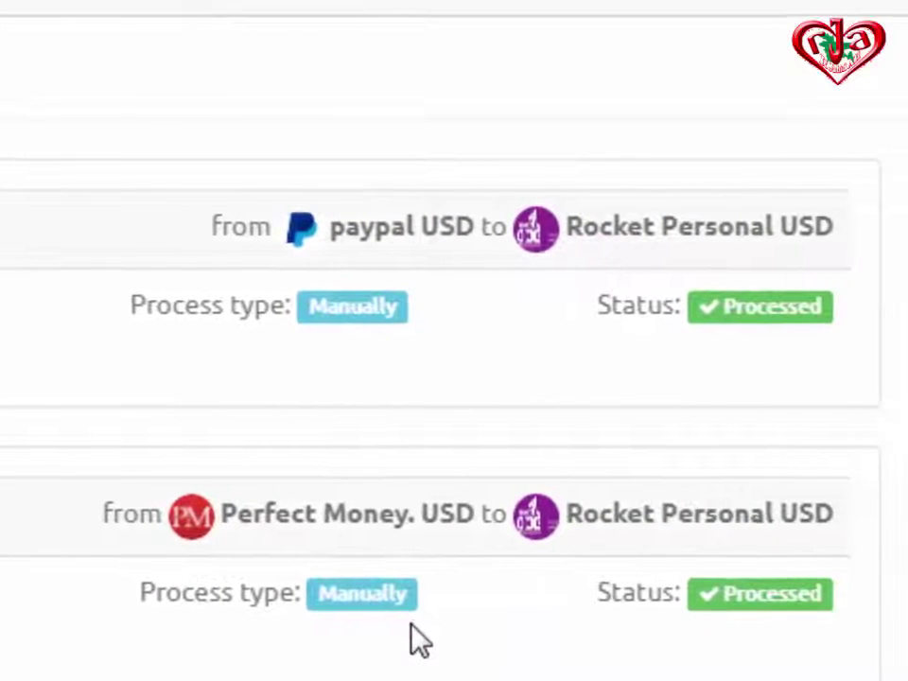
pyautogui.moveTo(140, 296); pyautogui.dragTo(188, 300)
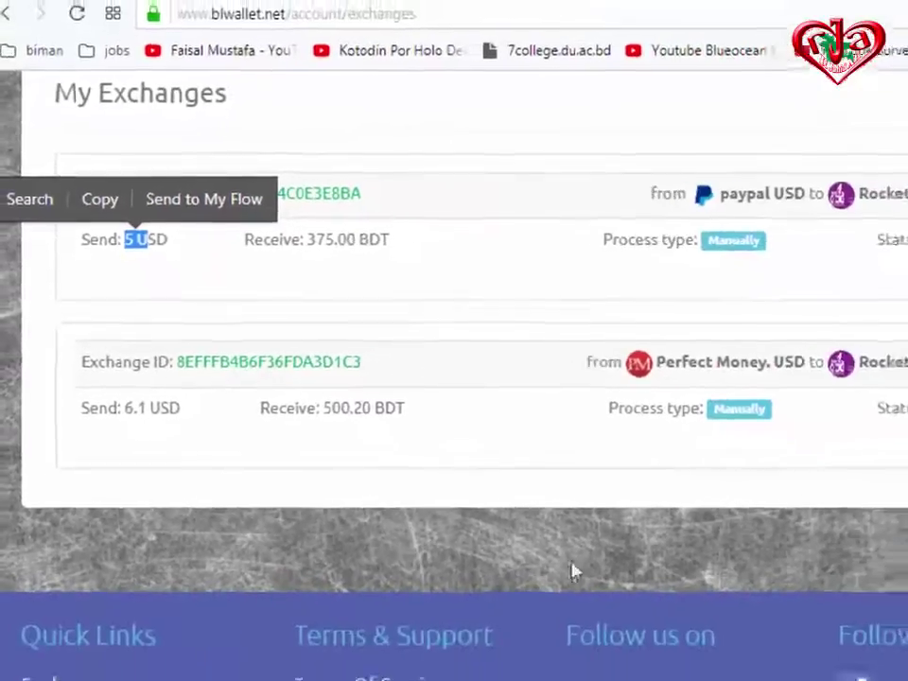
pyautogui.scroll(10, 473, 481)
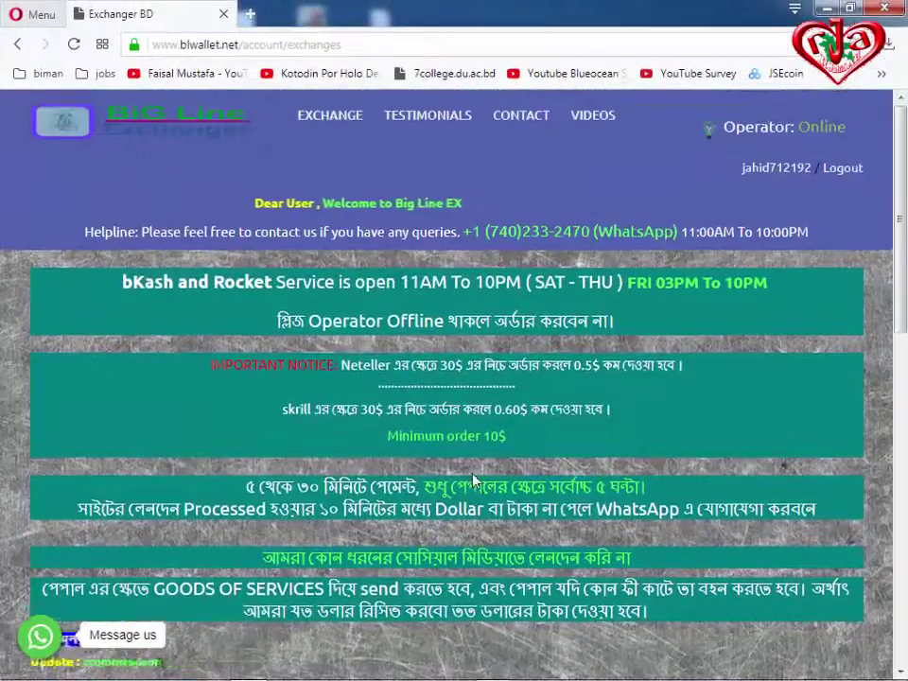
pyautogui.scroll(-5, 473, 481)
pyautogui.scroll(5, 473, 481)
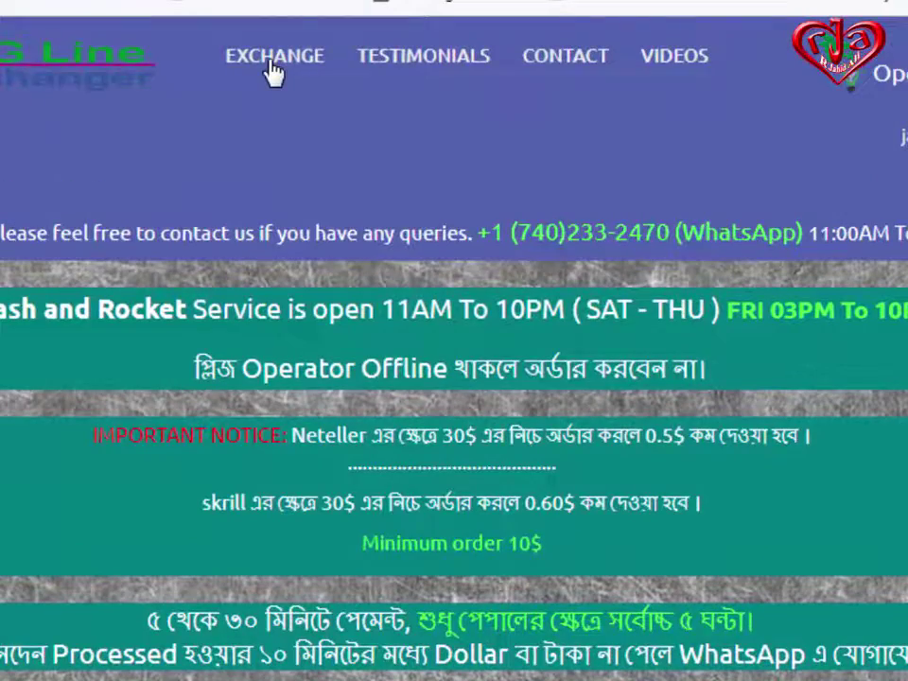
# Pick paypal USD as the send currency and Rocket Personal BDT as the receive currency.
pyautogui.scroll(-3, 435, 244)
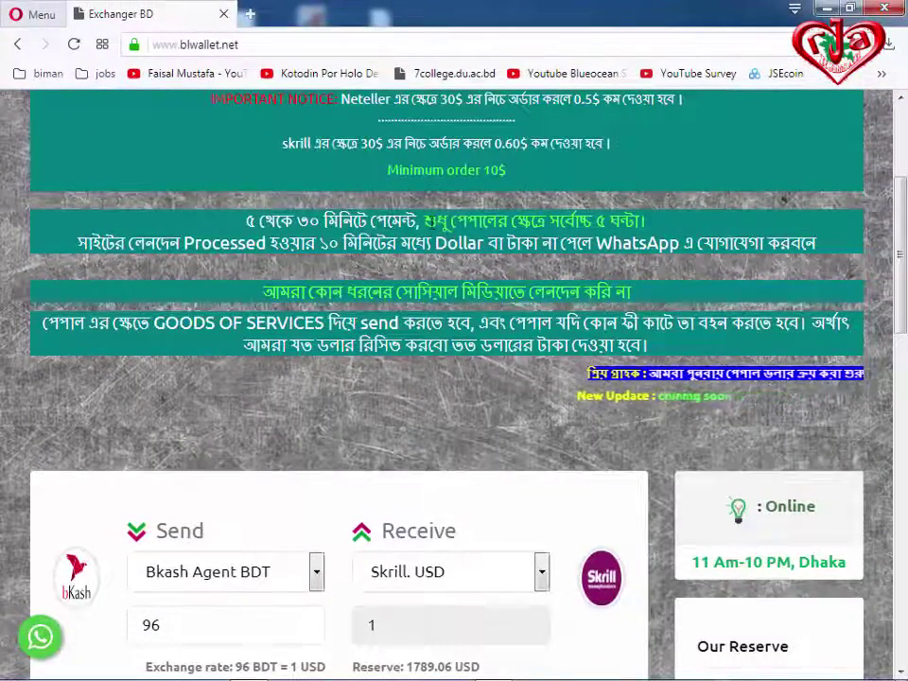
pyautogui.moveTo(426, 221); pyautogui.dragTo(644, 221)
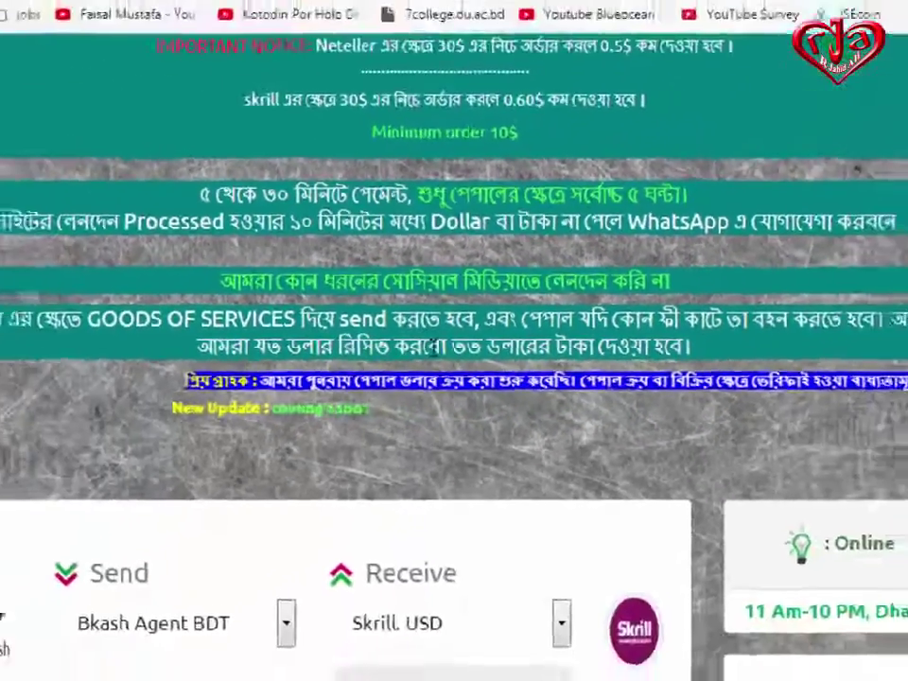
pyautogui.scroll(-3, 437, 355)
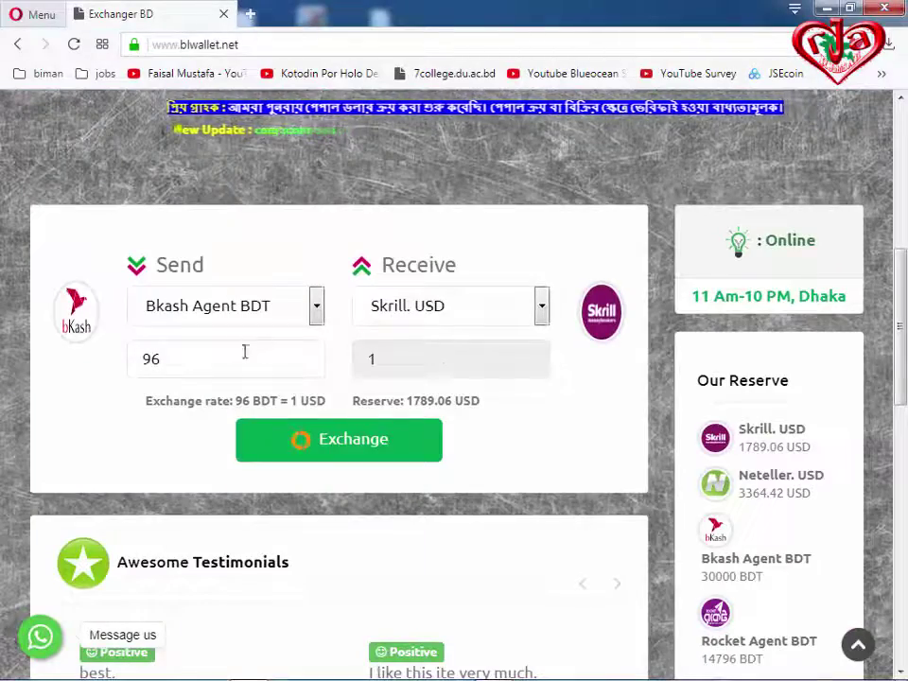
pyautogui.click(317, 309)
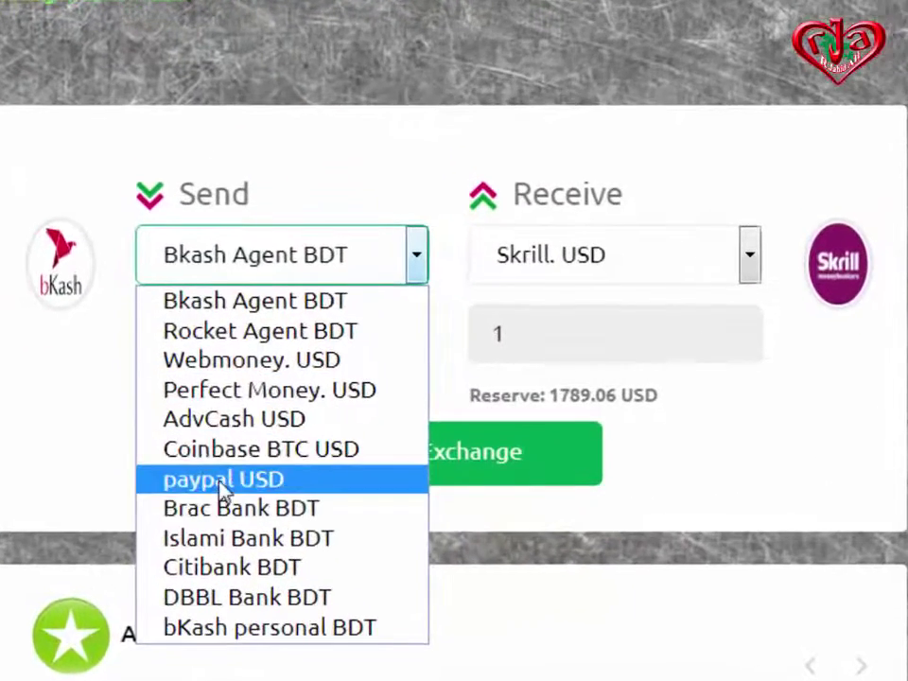
pyautogui.click(223, 480)
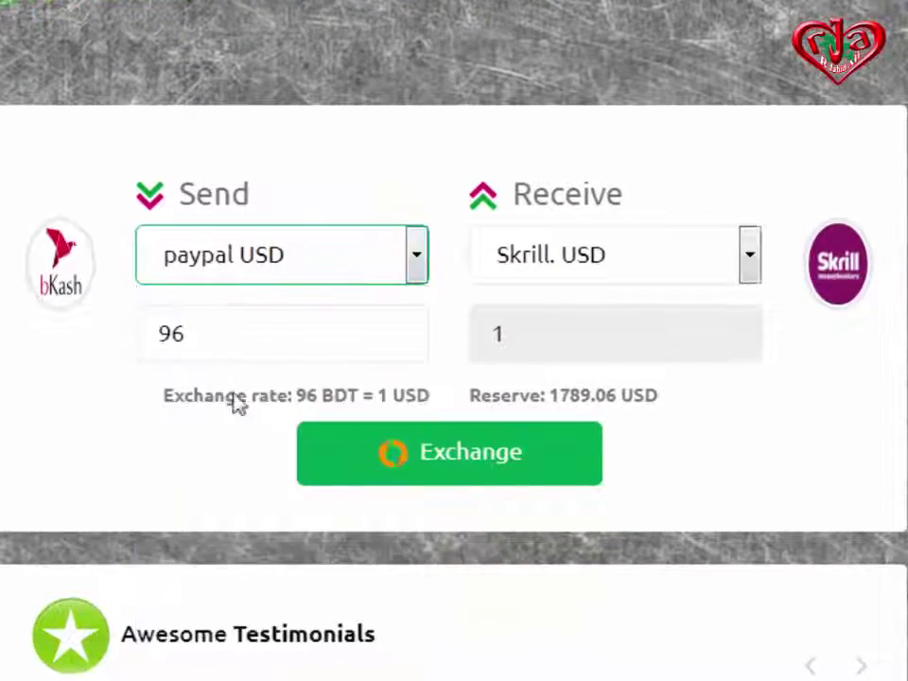
pyautogui.click(749, 270)
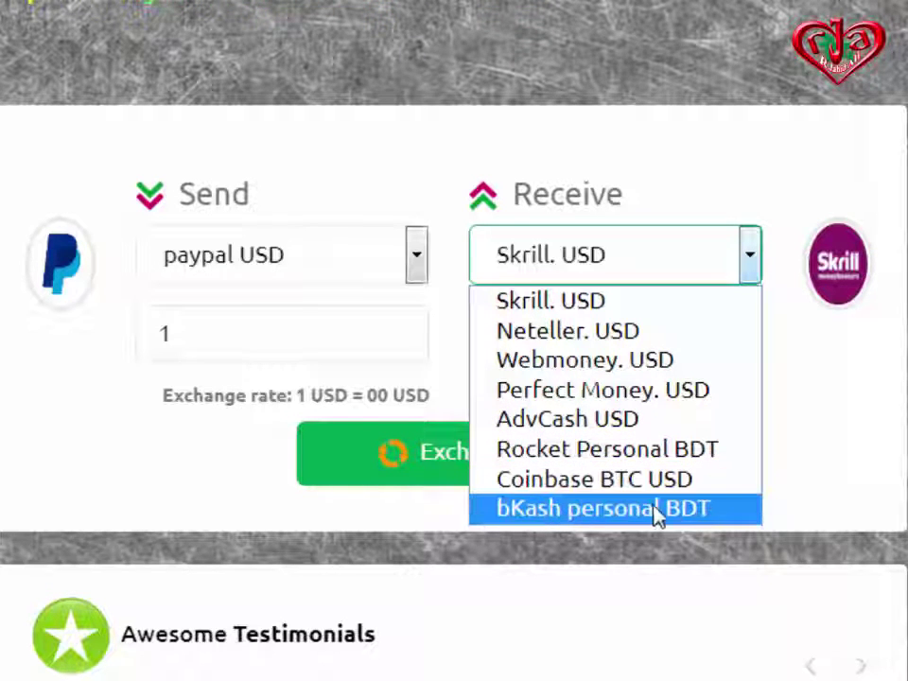
pyautogui.click(615, 458)
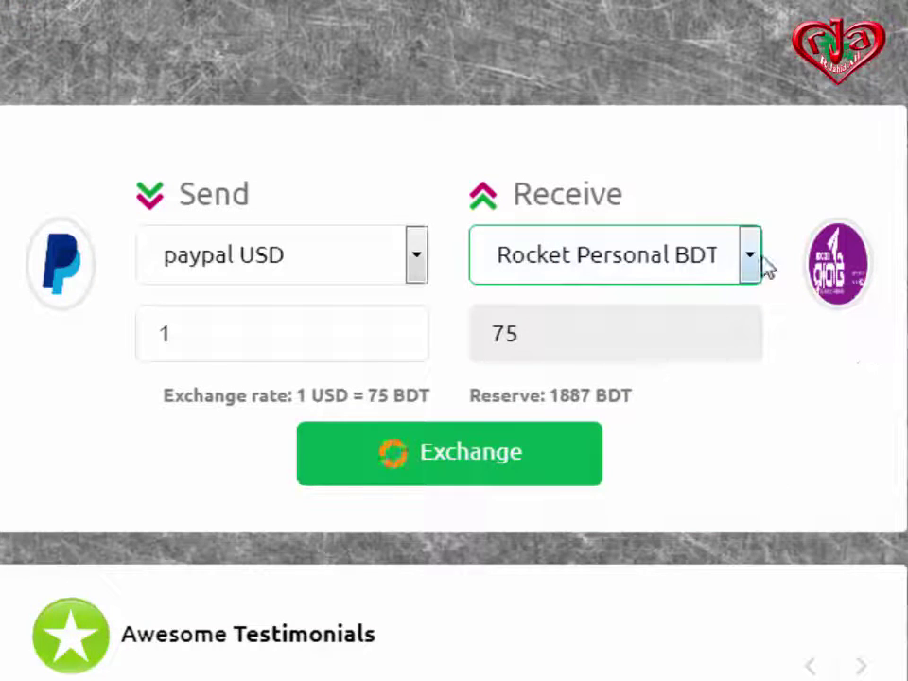
# Enter 12.2 USD as the send amount (915.00 BDT received) and submit the exchange.
pyautogui.moveTo(208, 331); pyautogui.dragTo(142, 335)
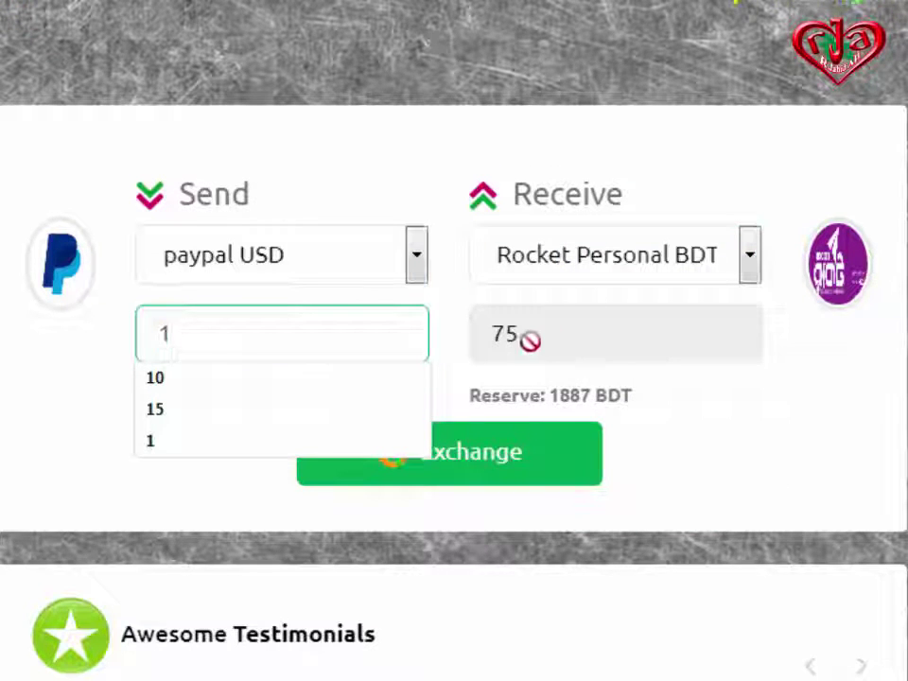
pyautogui.moveTo(188, 342); pyautogui.dragTo(136, 352)
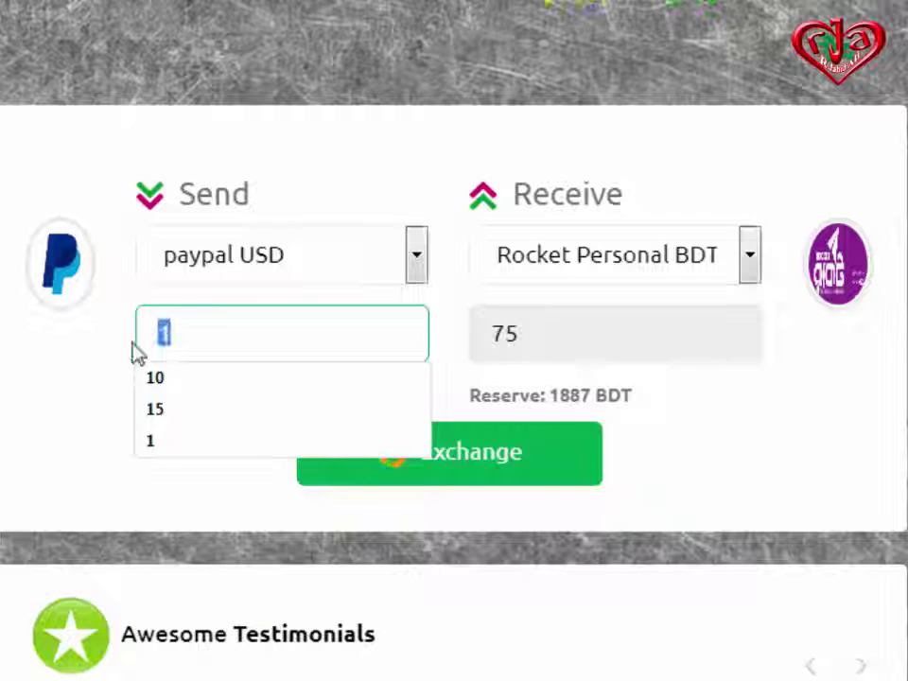
pyautogui.write('12.2')
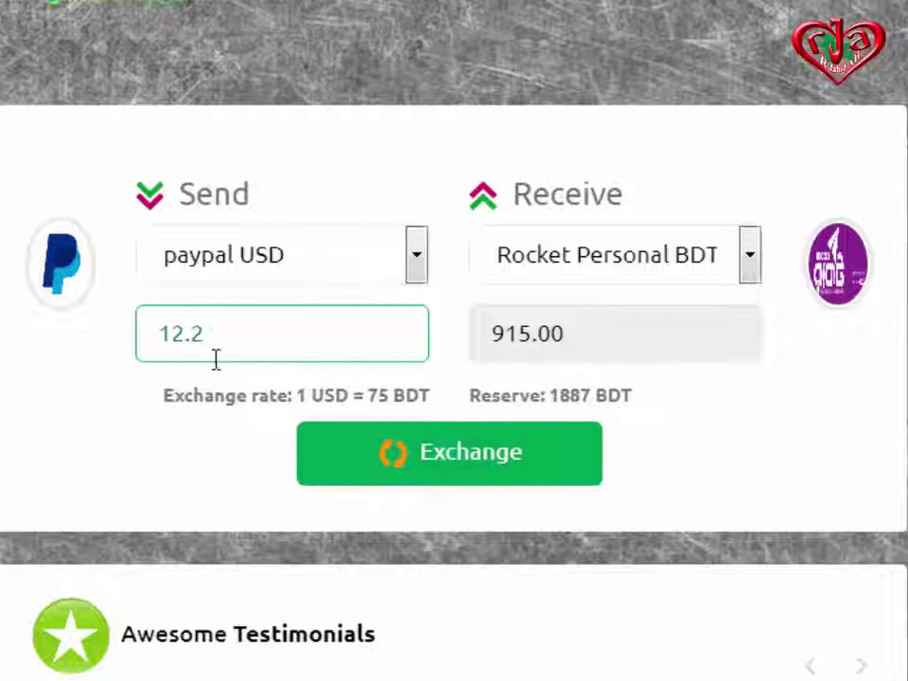
pyautogui.scroll(-2, 743, 454)
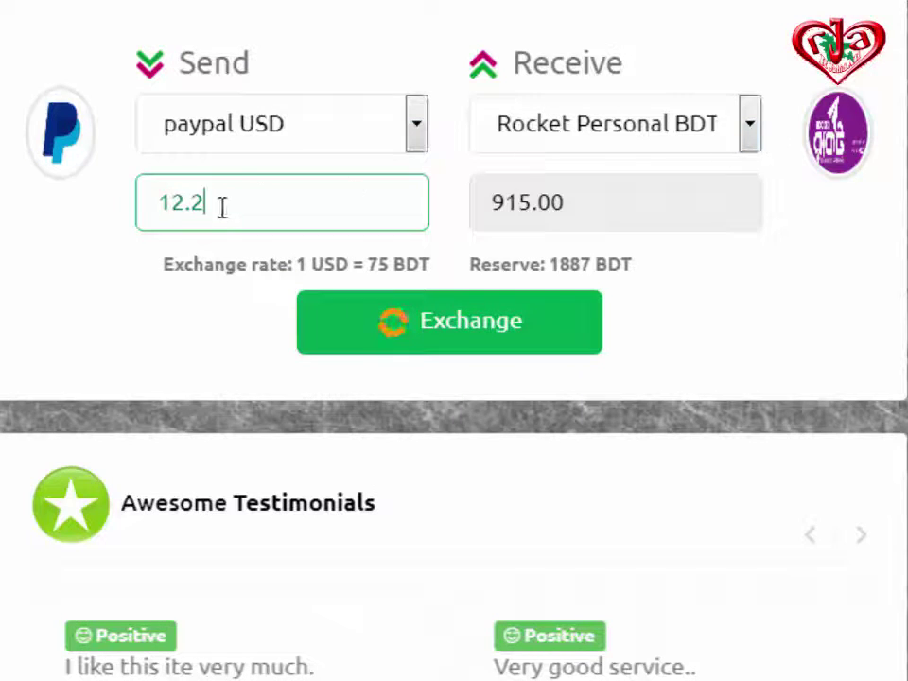
pyautogui.click(463, 339)
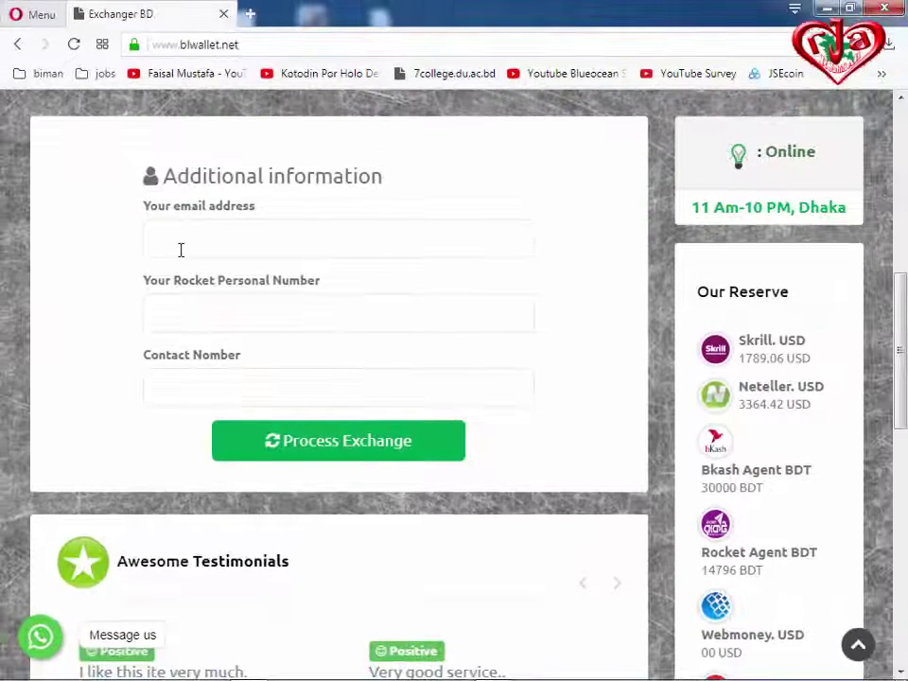
# Autofill the e-mail, Rocket Personal number and contact number, then process the exchange.
pyautogui.click(205, 243)
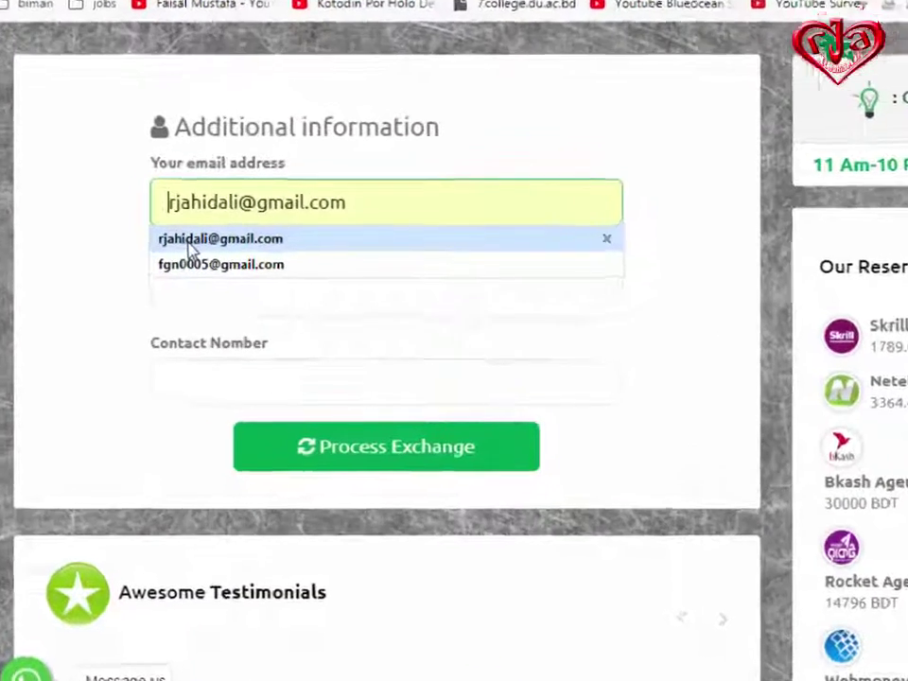
pyautogui.click(175, 272)
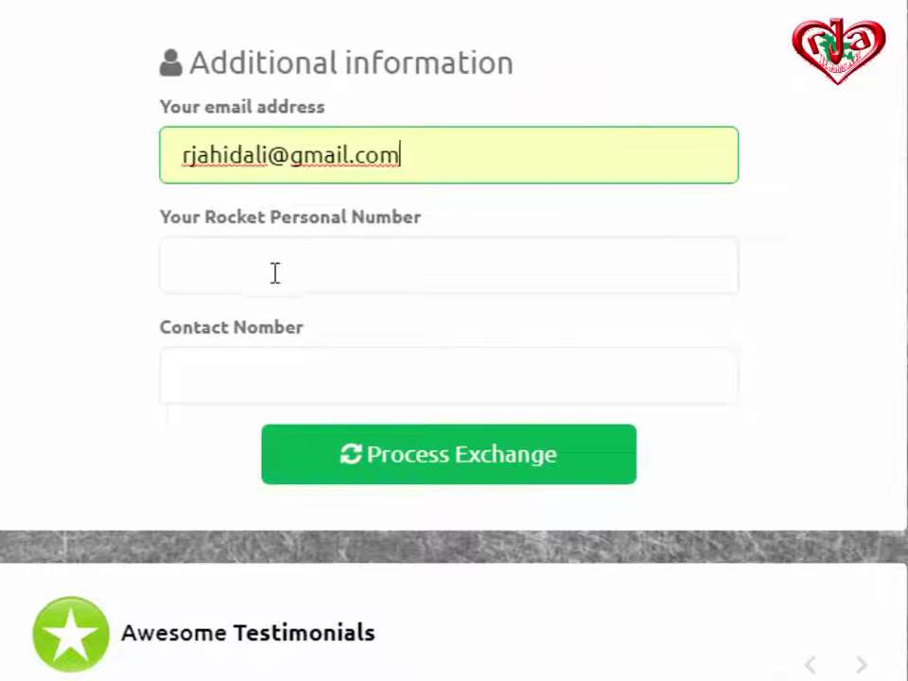
pyautogui.click(274, 272)
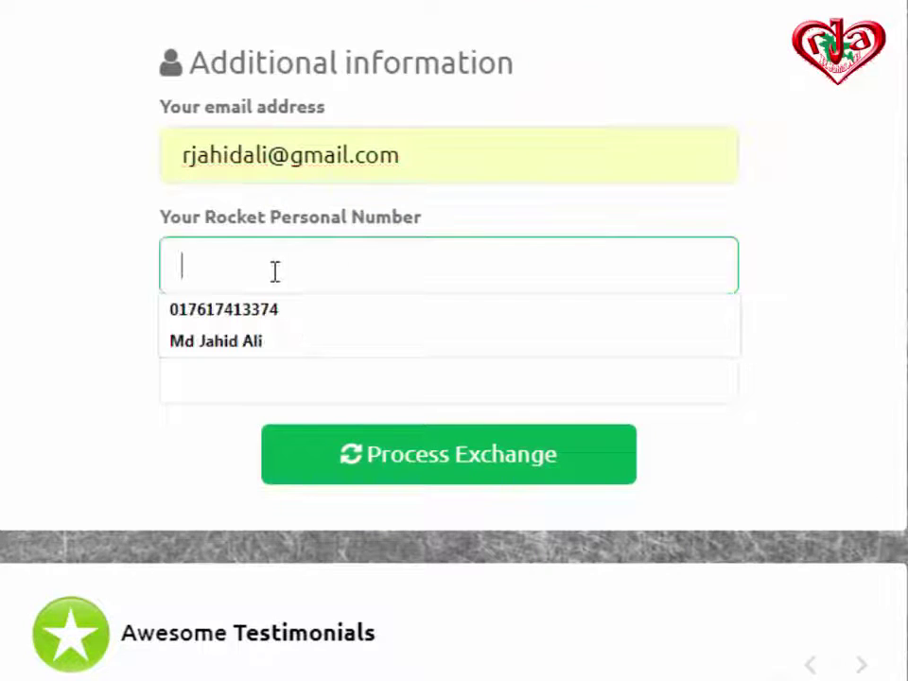
pyautogui.click(216, 314)
pyautogui.click(268, 370)
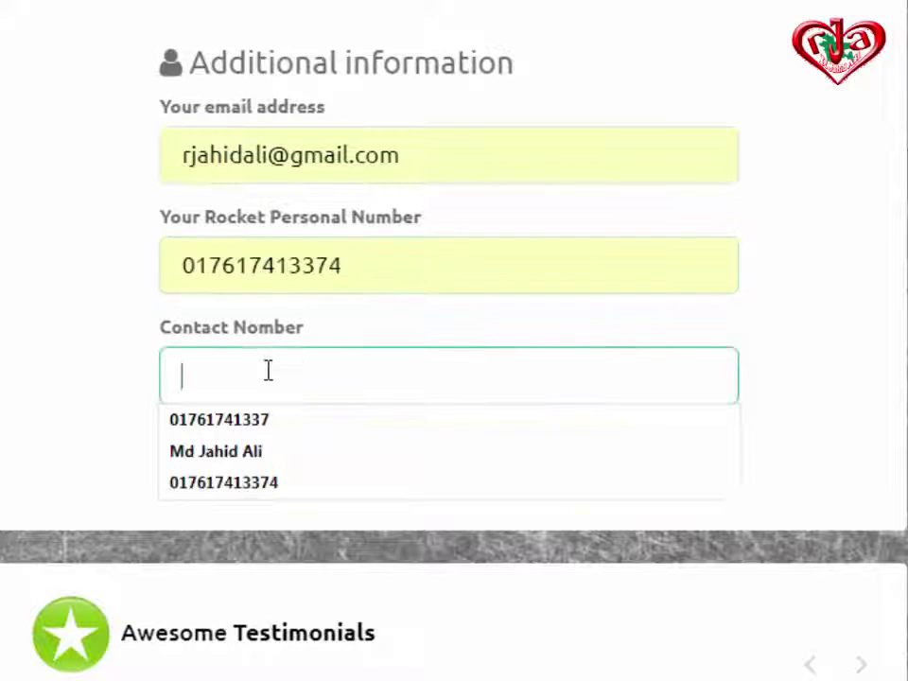
pyautogui.click(240, 432)
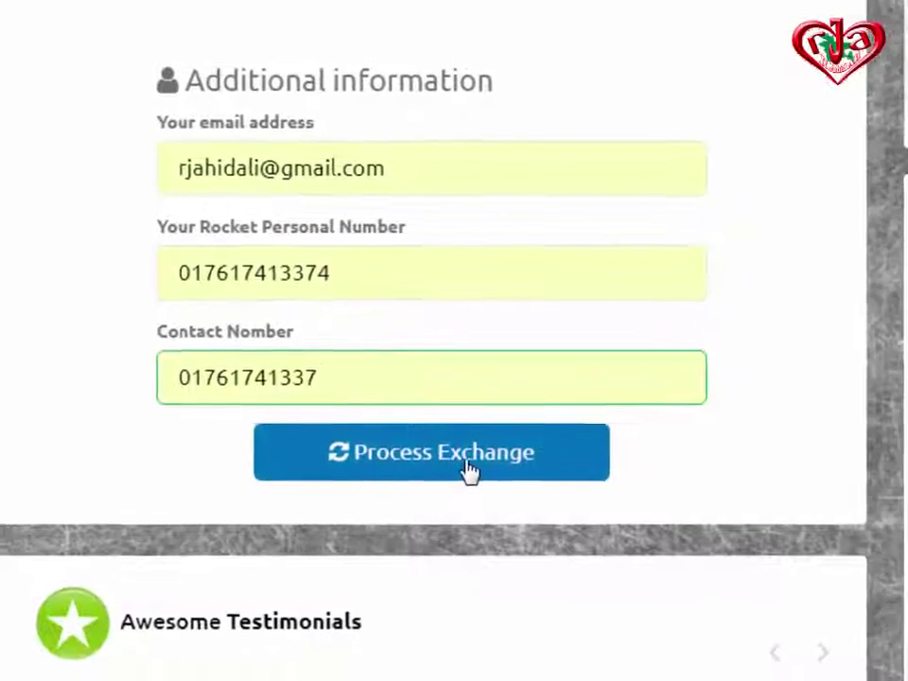
pyautogui.click(414, 461)
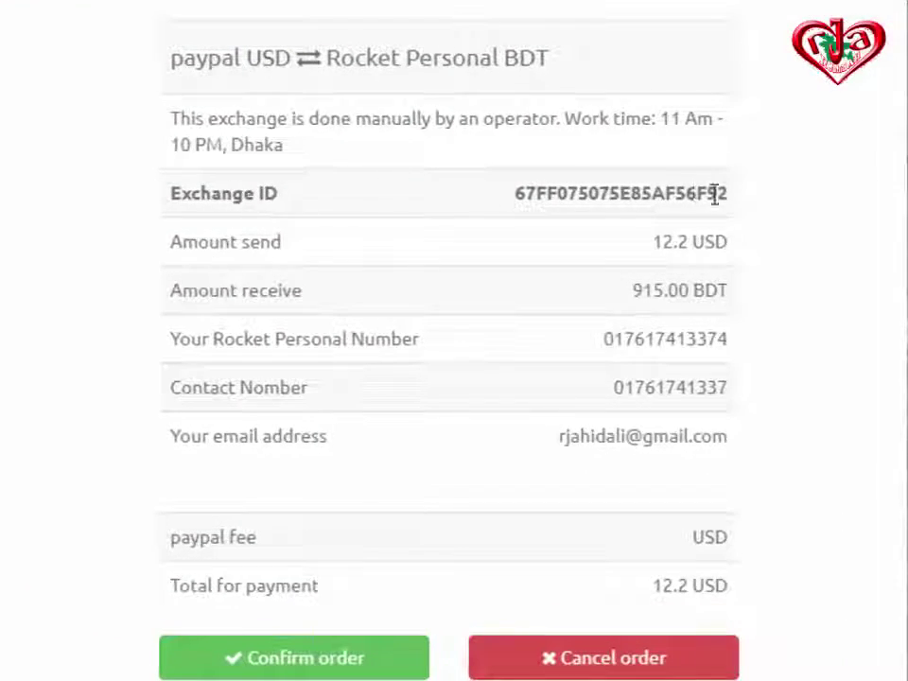
# Review the order summary with its Exchange ID and 12.2 USD payment total.
pyautogui.moveTo(679, 193); pyautogui.dragTo(750, 197)
pyautogui.click(685, 190)
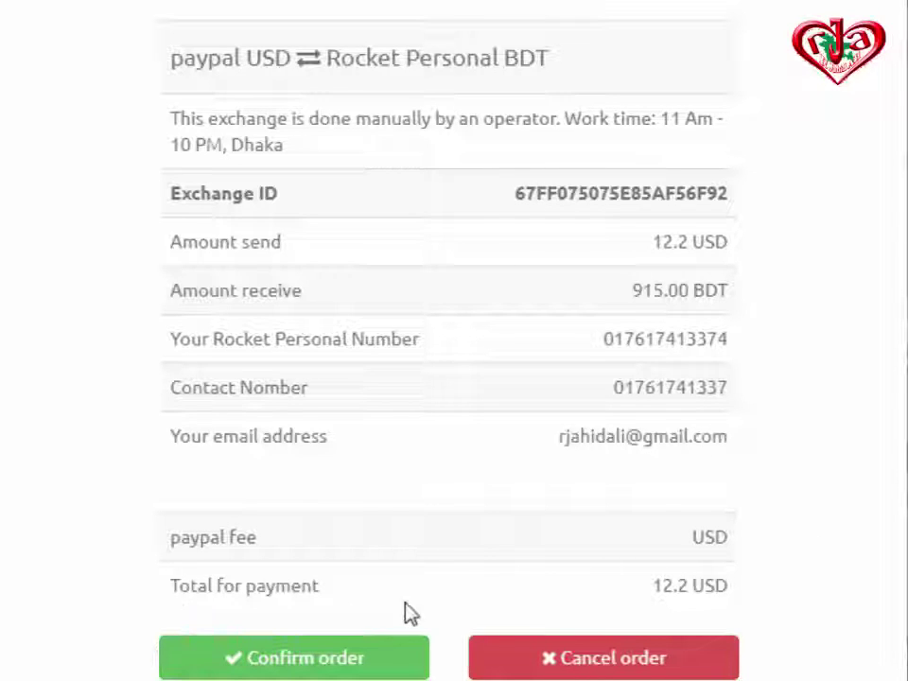
pyautogui.scroll(-1, 420, 550)
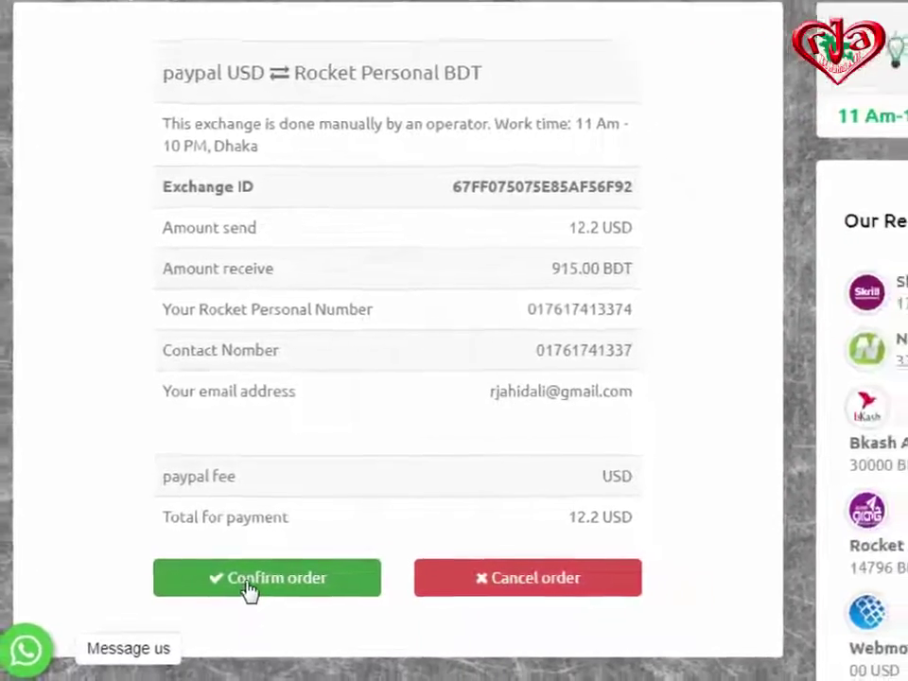
# Confirm the PayPal-to-Rocket order and copy the exchanger's PayPal e-mail address.
pyautogui.click(239, 588)
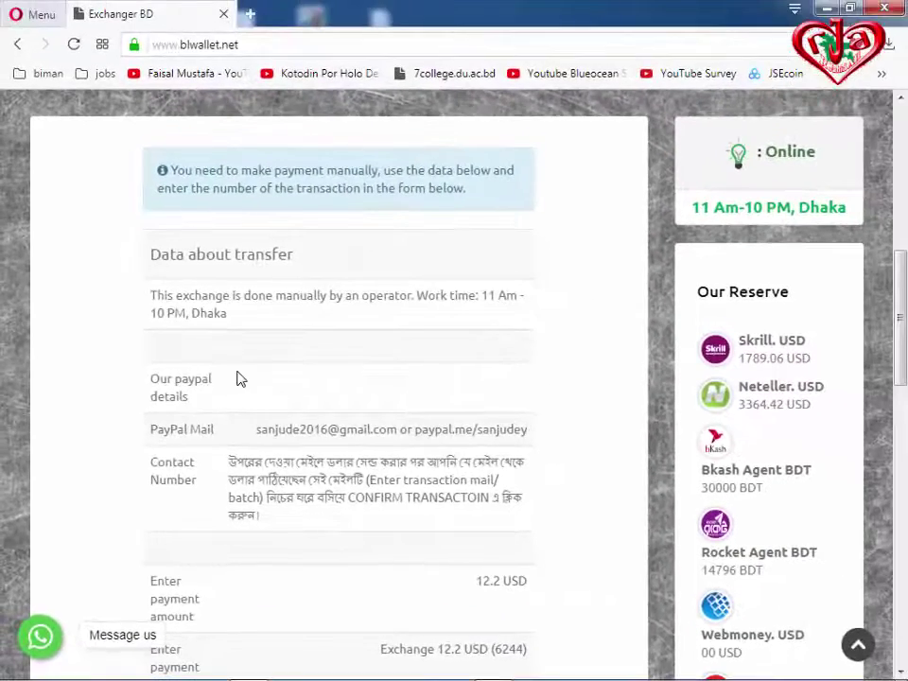
pyautogui.scroll(-1, 239, 379)
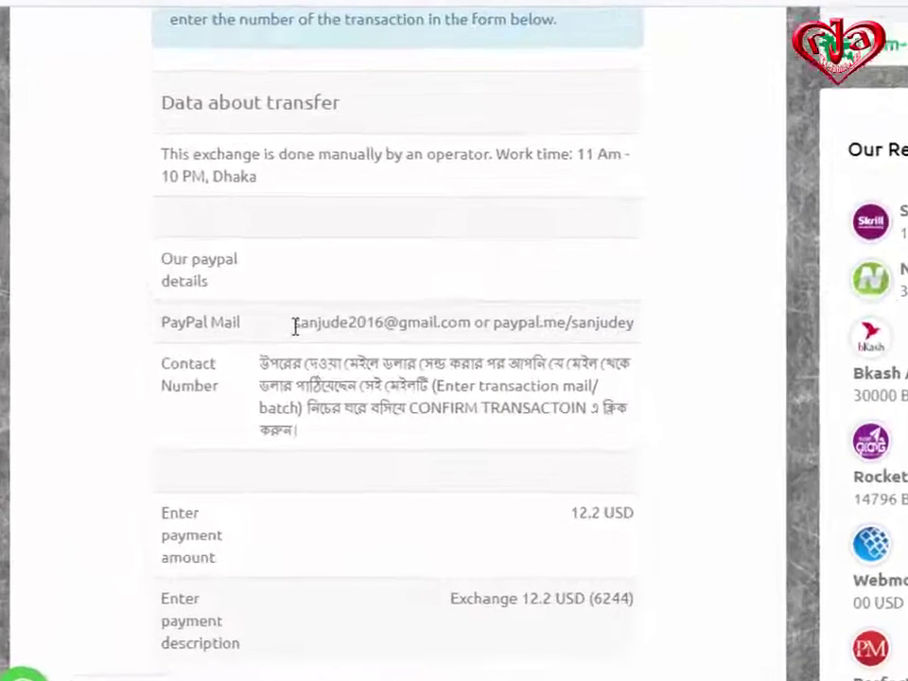
pyautogui.moveTo(256, 340); pyautogui.dragTo(308, 339)
pyautogui.moveTo(404, 303); pyautogui.dragTo(537, 313)
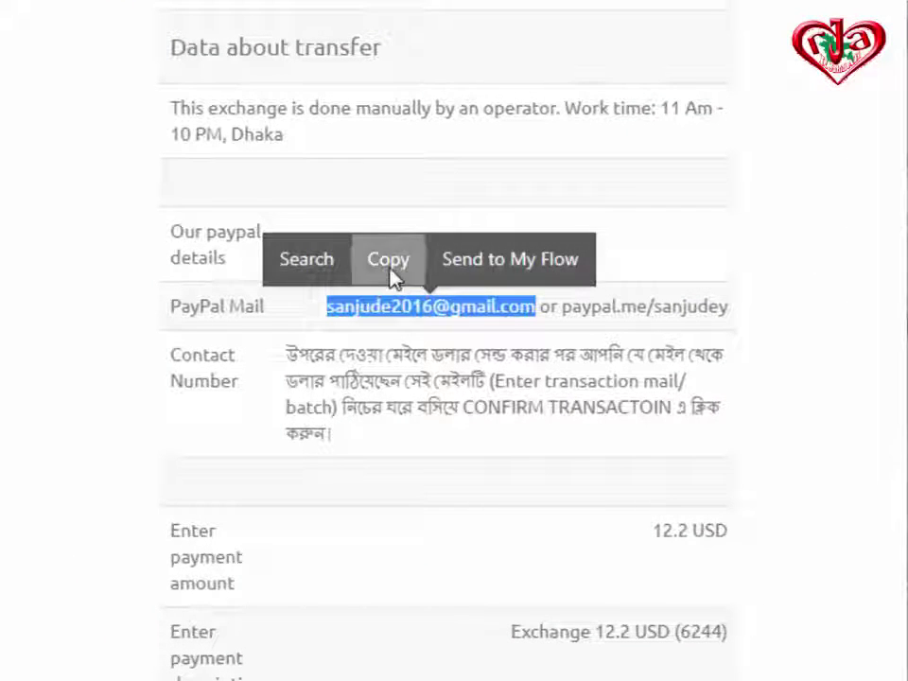
pyautogui.click(391, 257)
# Read the Bengali instructions about entering the transaction mail/batch number.
pyautogui.scroll(-1, 624, 478)
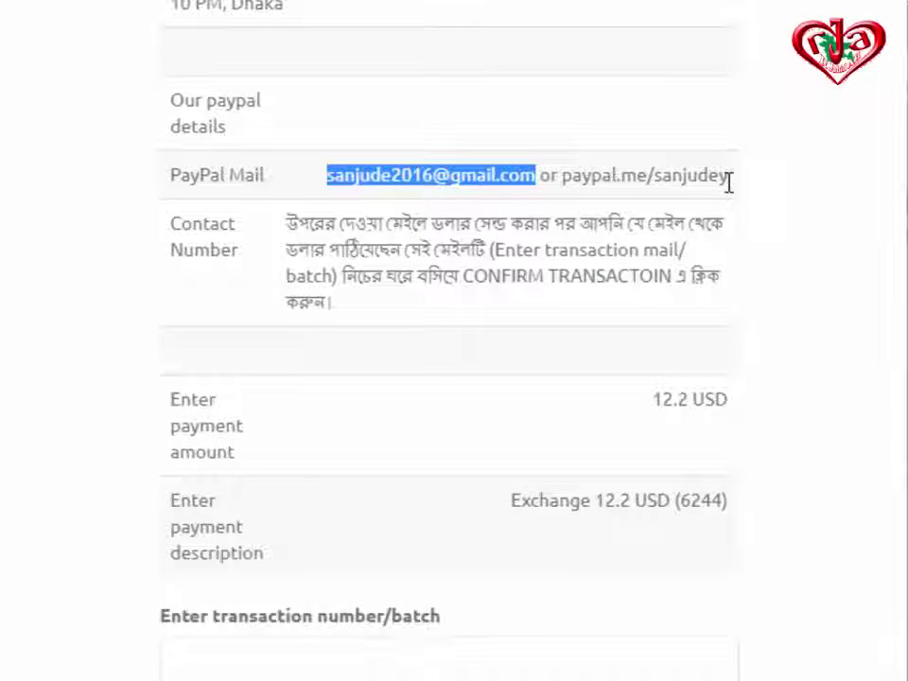
pyautogui.scroll(-2, 619, 335)
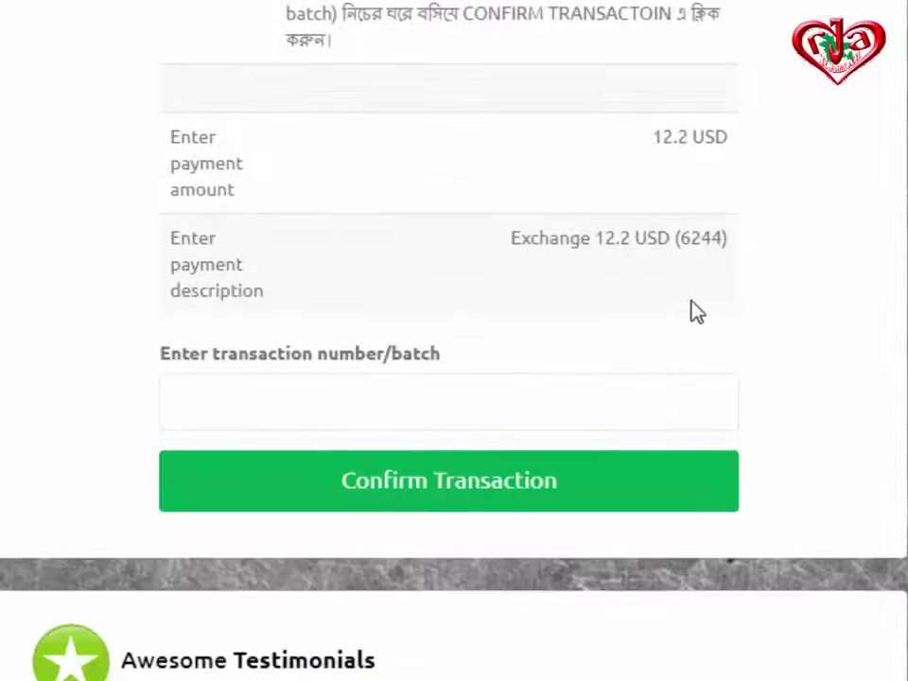
pyautogui.scroll(2, 683, 356)
pyautogui.scroll(-1, 409, 300)
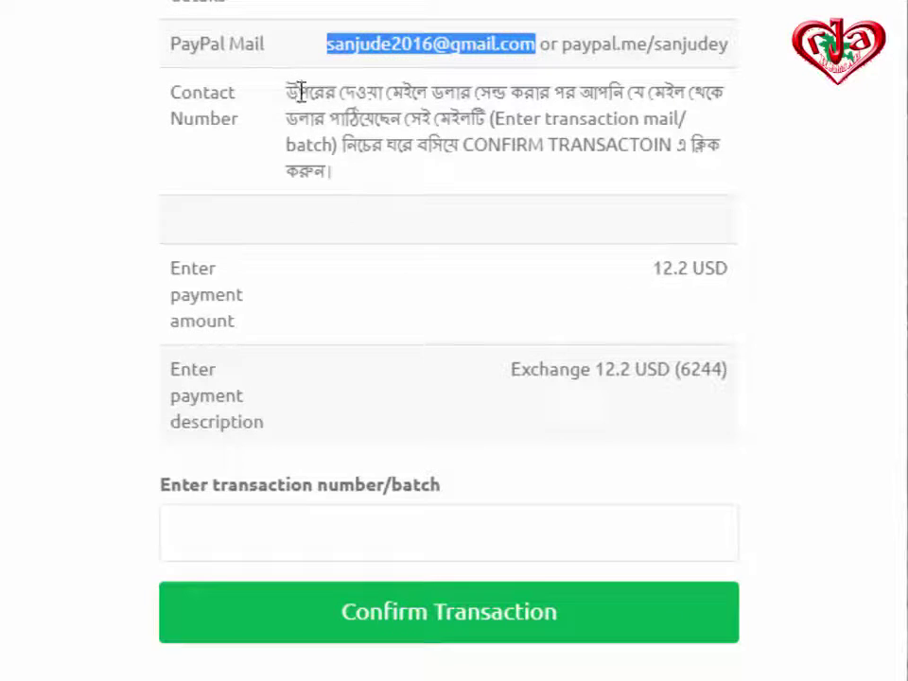
pyautogui.moveTo(287, 92); pyautogui.dragTo(704, 89)
pyautogui.click(738, 106)
pyautogui.moveTo(286, 92); pyautogui.dragTo(446, 118)
pyautogui.moveTo(504, 118); pyautogui.dragTo(340, 174)
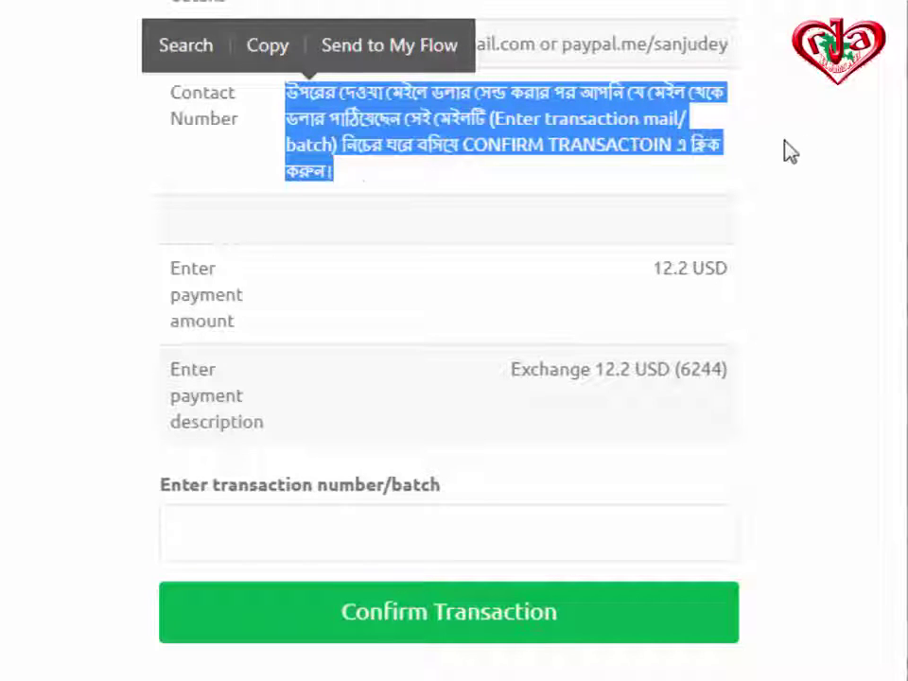
pyautogui.click(598, 127)
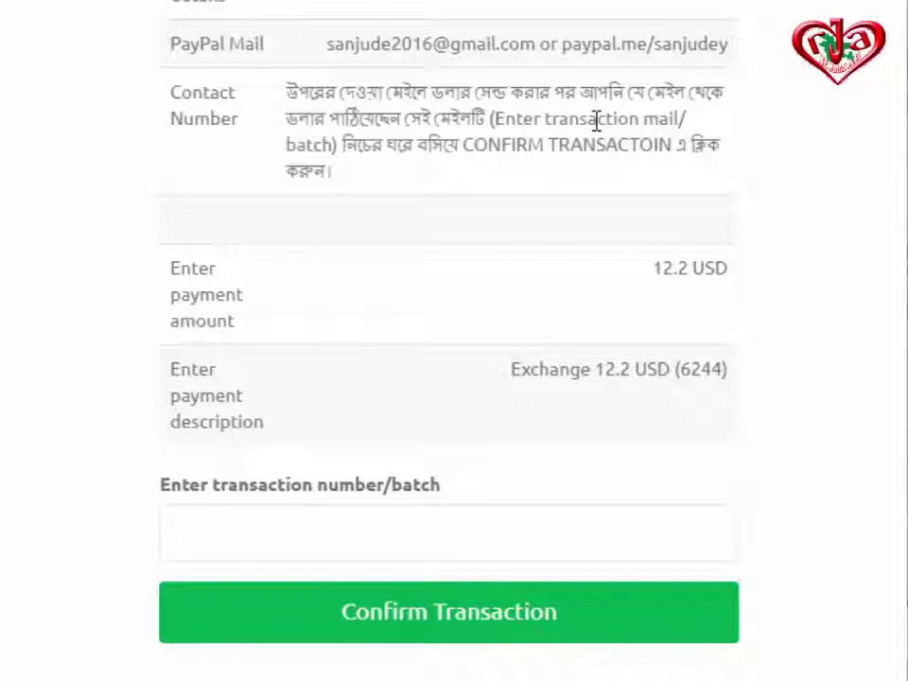
# Leave the transaction number field empty, recopy the exchanger's PayPal e-mail, and open a new tab.
pyautogui.click(289, 529)
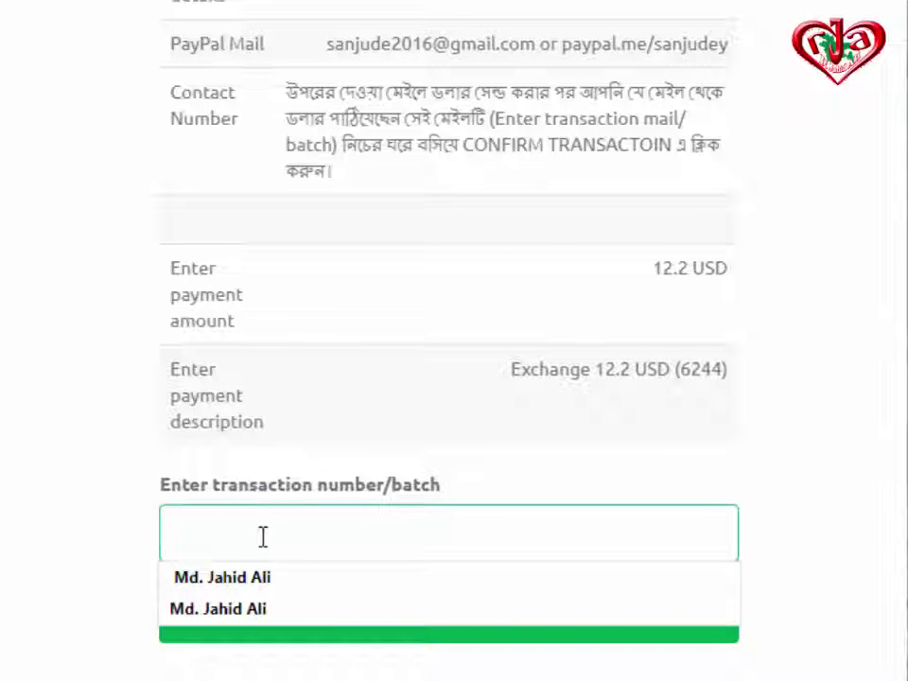
pyautogui.click(73, 523)
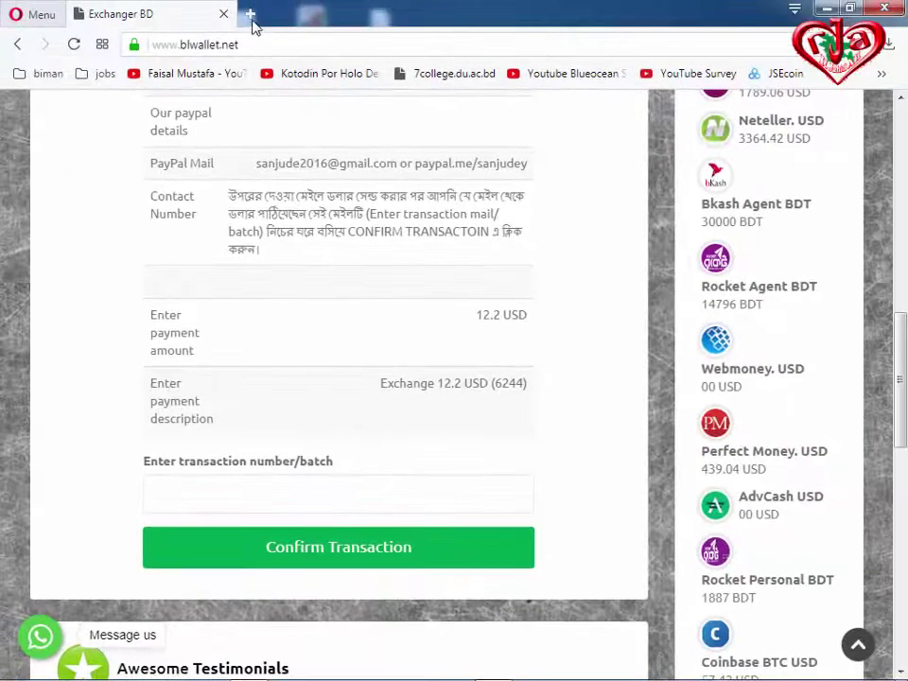
pyautogui.moveTo(254, 171); pyautogui.dragTo(399, 168)
pyautogui.press('super+c')
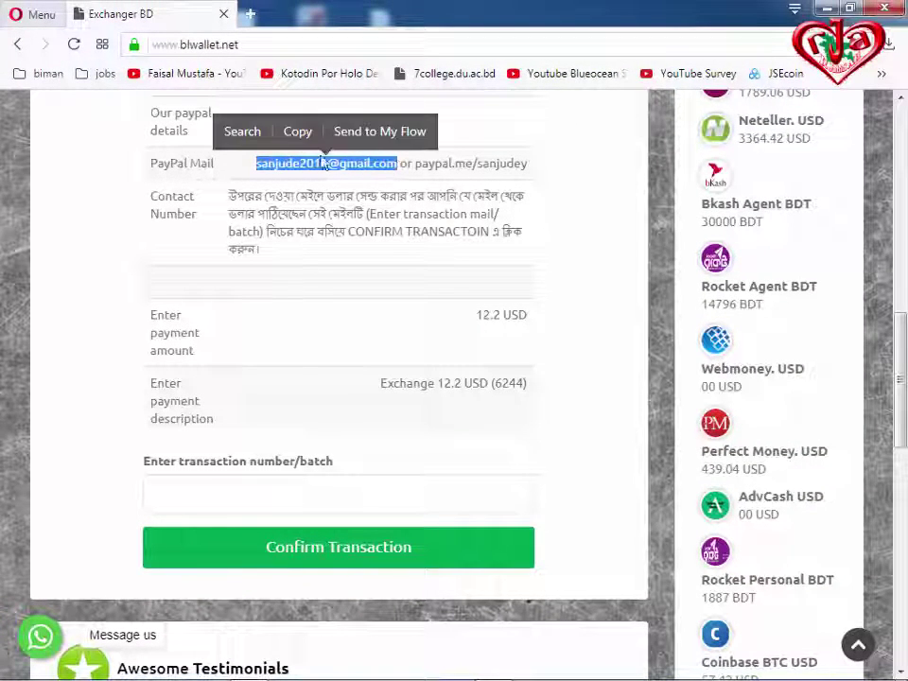
pyautogui.click(299, 132)
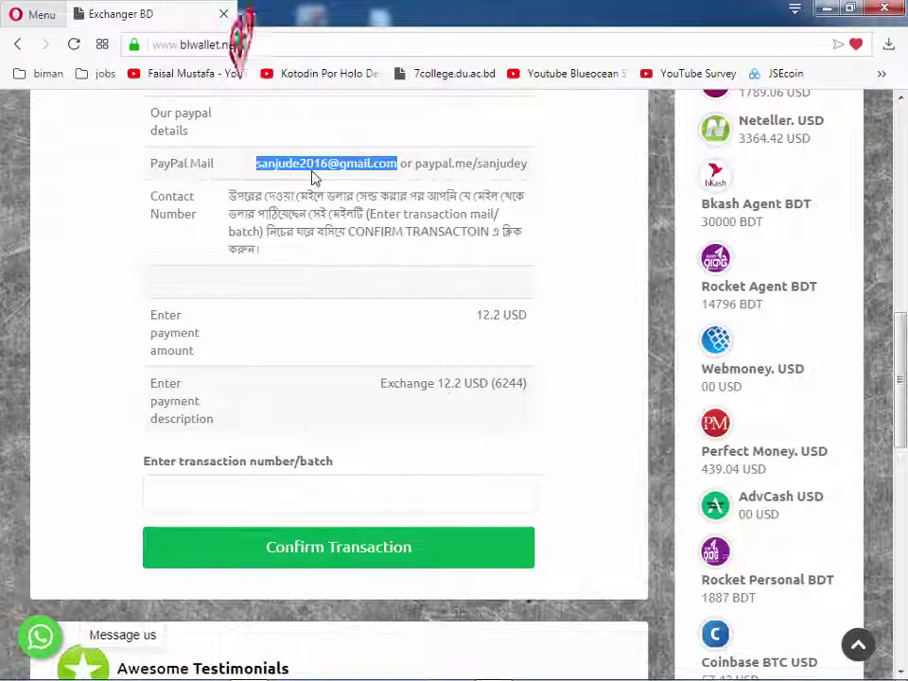
pyautogui.click(251, 17)
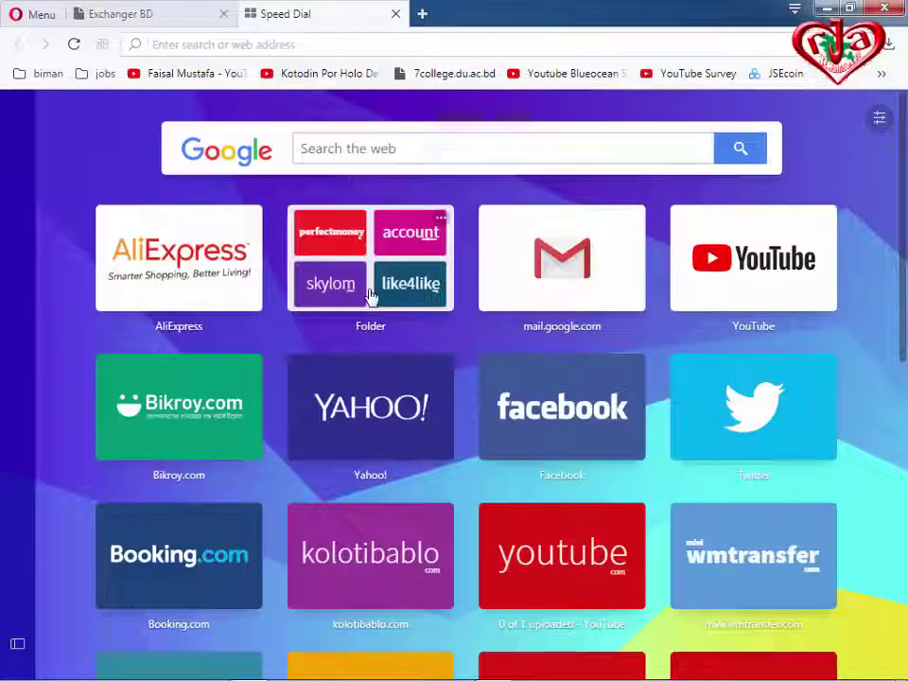
# Open PayPal from Speed Dial and log in with the saved credentials.
pyautogui.click(368, 295)
pyautogui.click(180, 416)
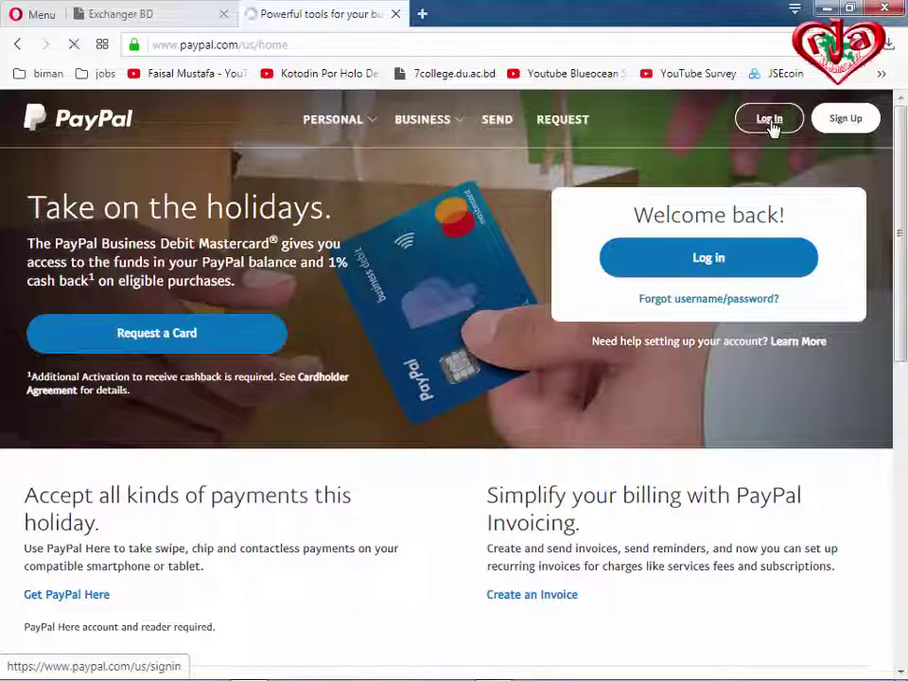
pyautogui.click(769, 120)
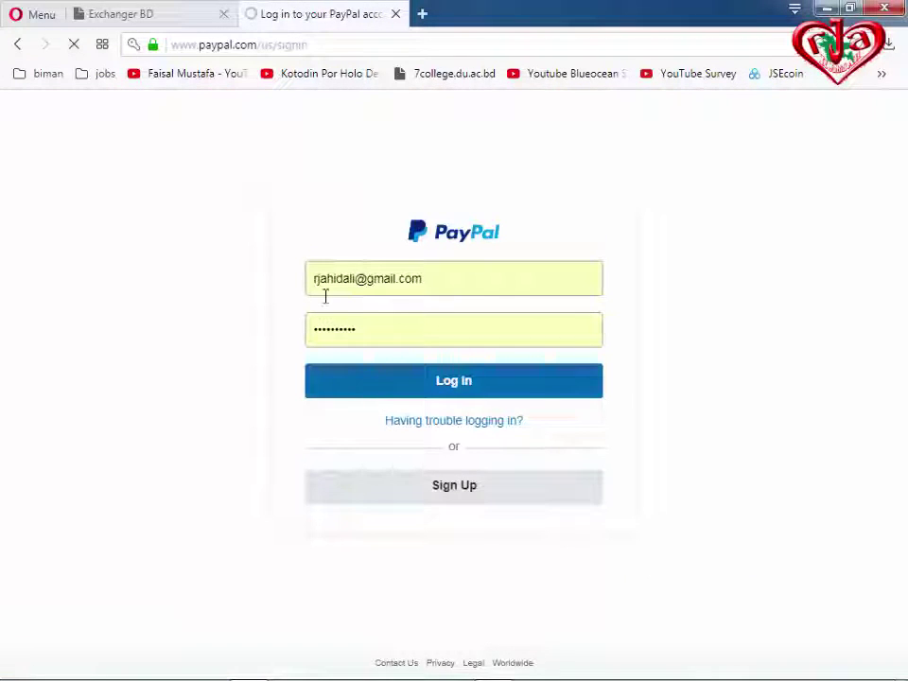
pyautogui.click(454, 382)
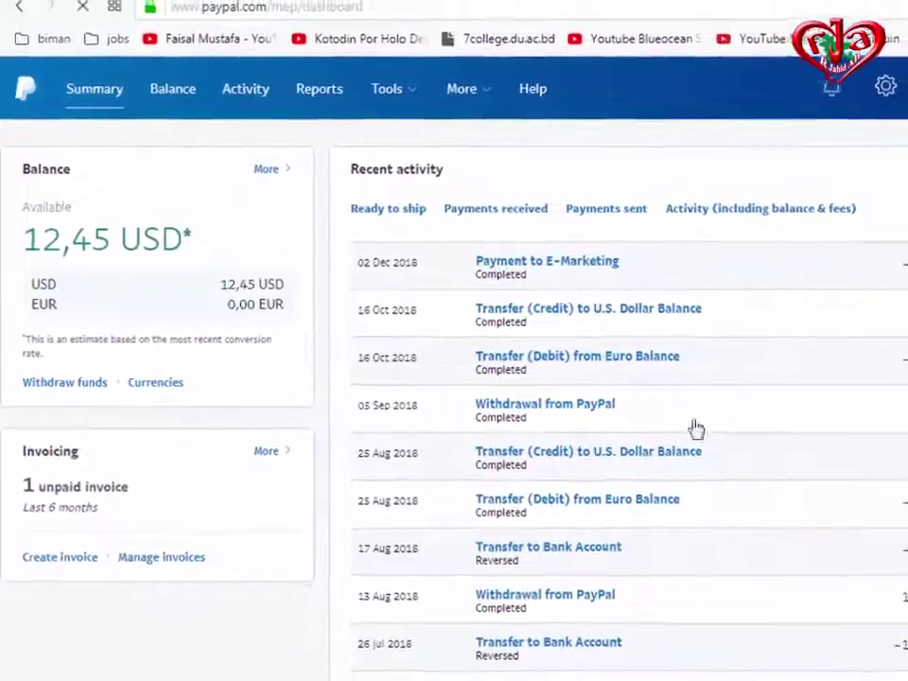
# Go to Tools > Send Money to reach the Send & Request page.
pyautogui.scroll(-3, 593, 483)
pyautogui.scroll(3, 593, 483)
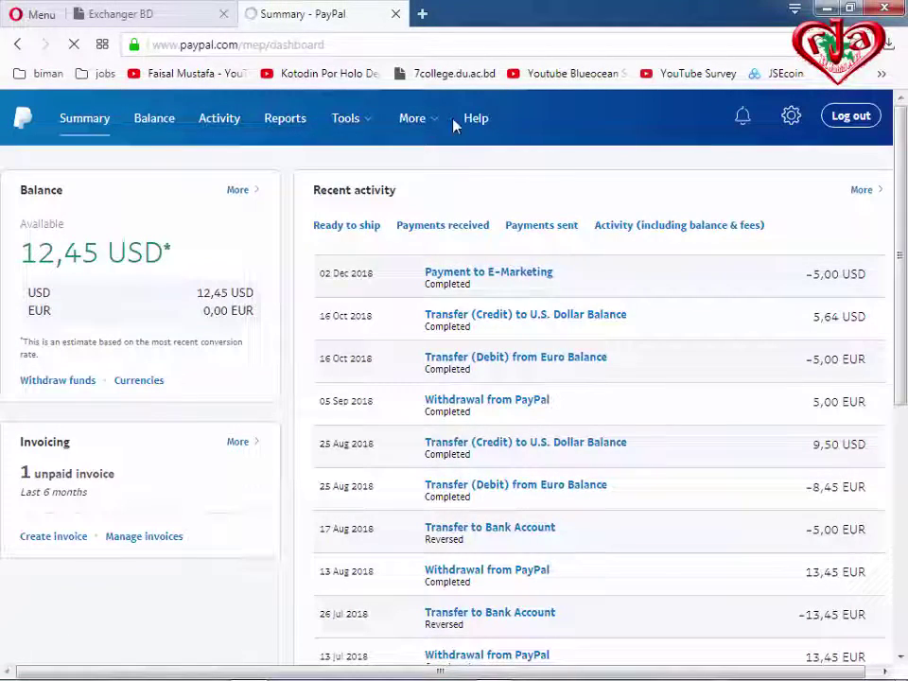
pyautogui.moveTo(338, 134)
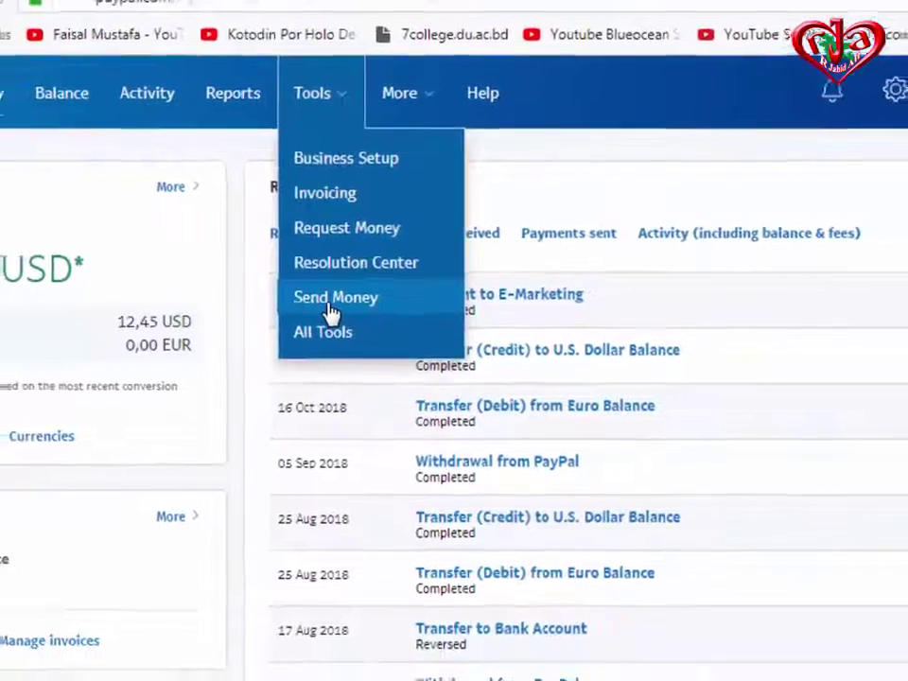
pyautogui.click(331, 301)
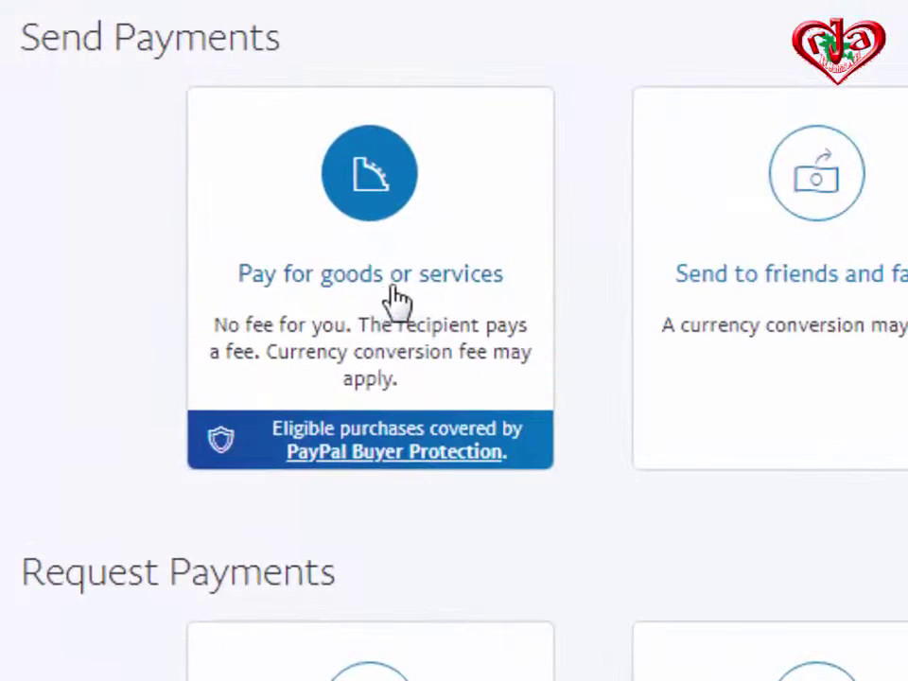
# Choose Pay for goods or services, paste the exchanger's e-mail as recipient, and continue.
pyautogui.click(366, 203)
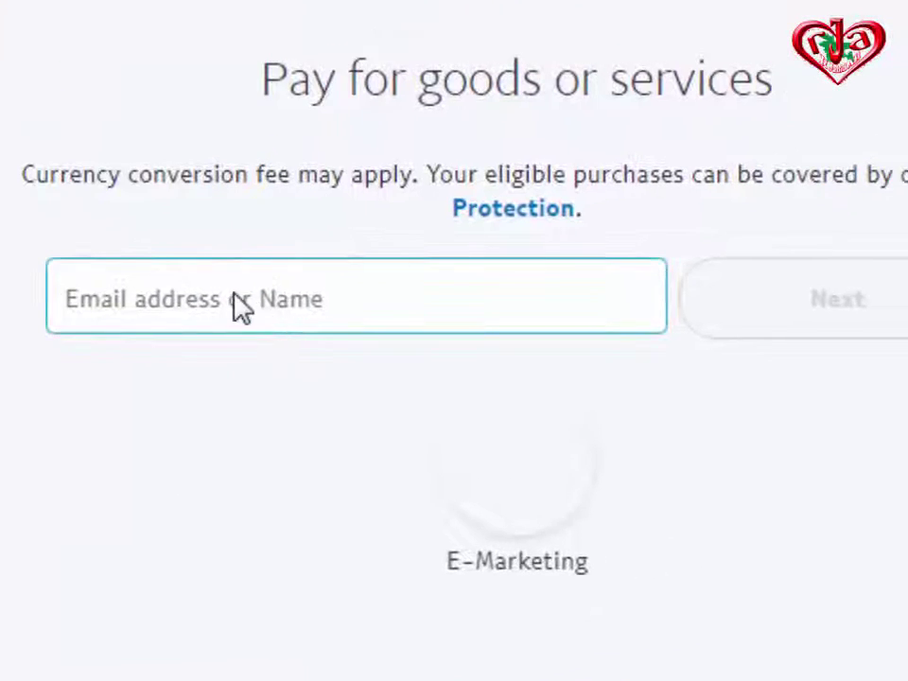
pyautogui.click(256, 295)
pyautogui.rightClick(166, 300)
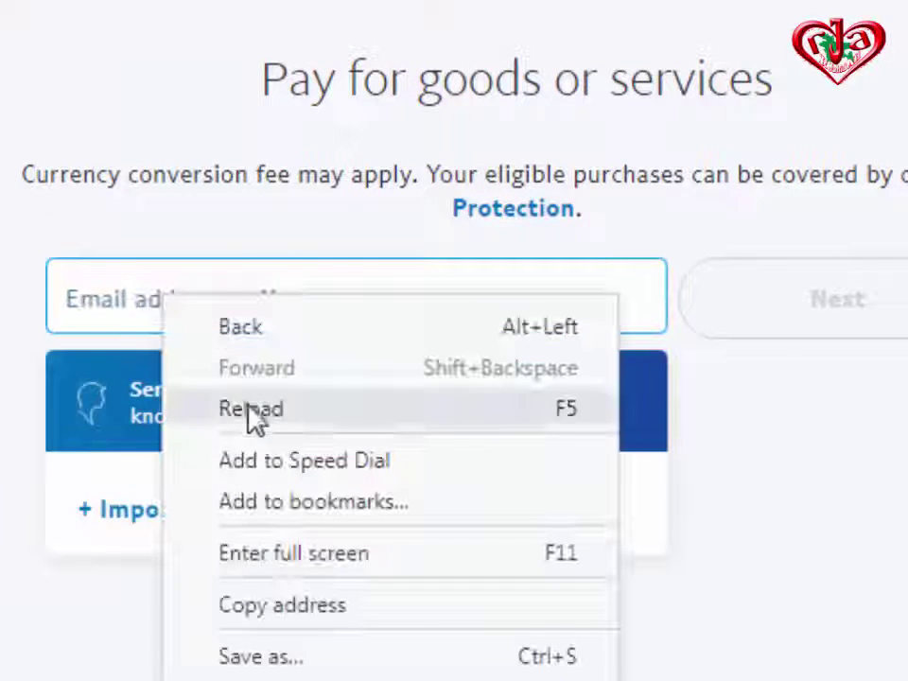
pyautogui.click(75, 315)
pyautogui.rightClick(76, 316)
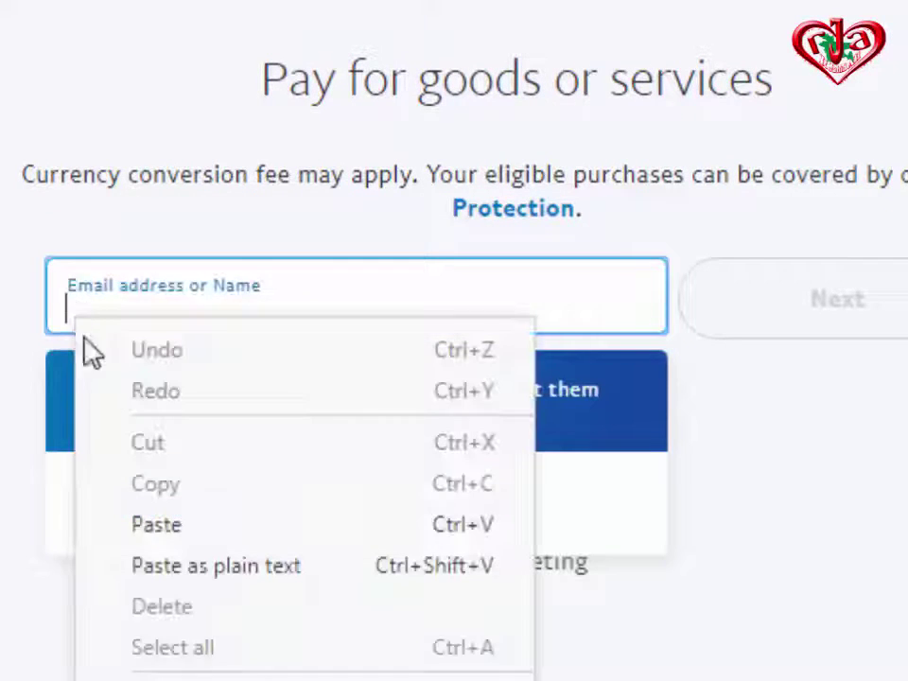
pyautogui.click(142, 526)
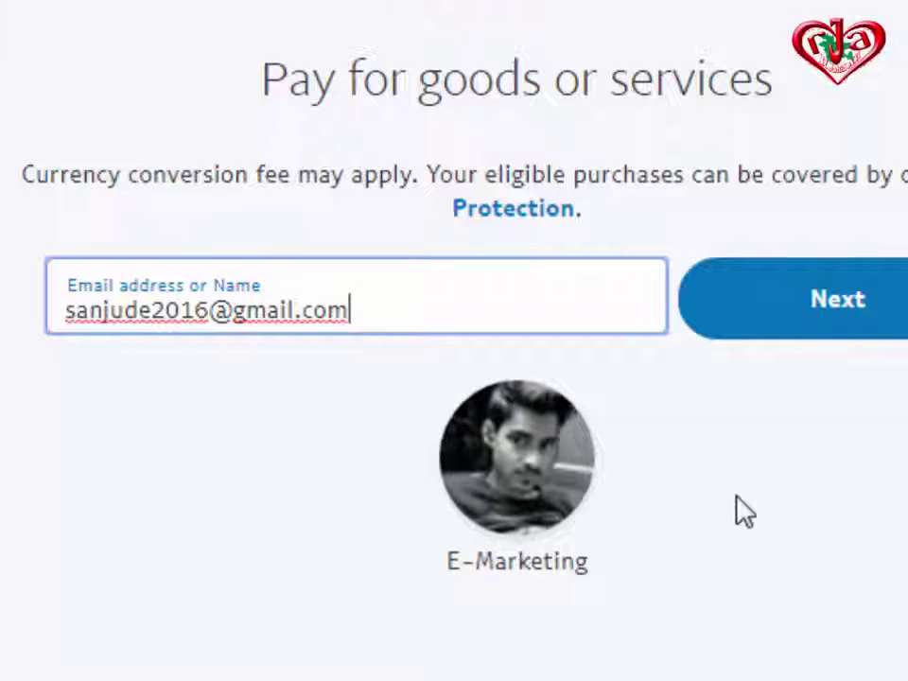
pyautogui.scroll(-2, 849, 632)
pyautogui.scroll(2, 848, 633)
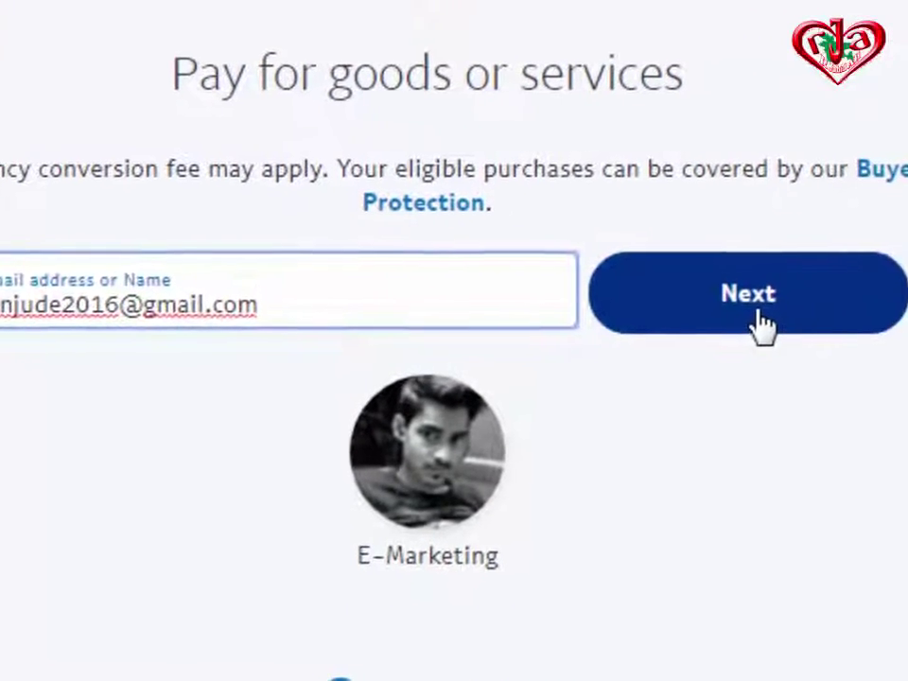
pyautogui.click(840, 329)
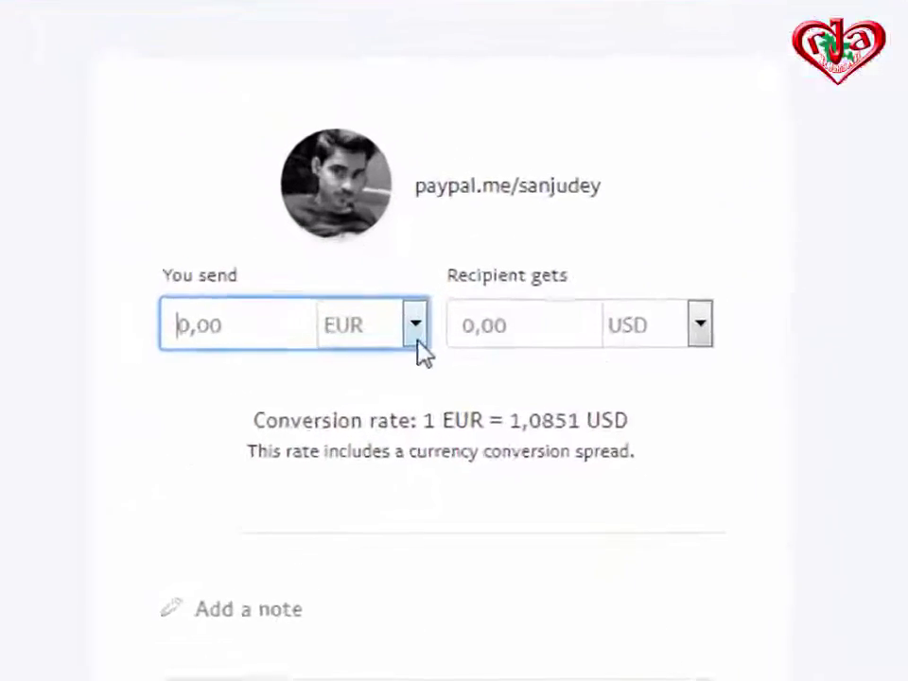
# Switch the sending currency from EUR to USD and enter 12,20 USD as the amount.
pyautogui.click(416, 326)
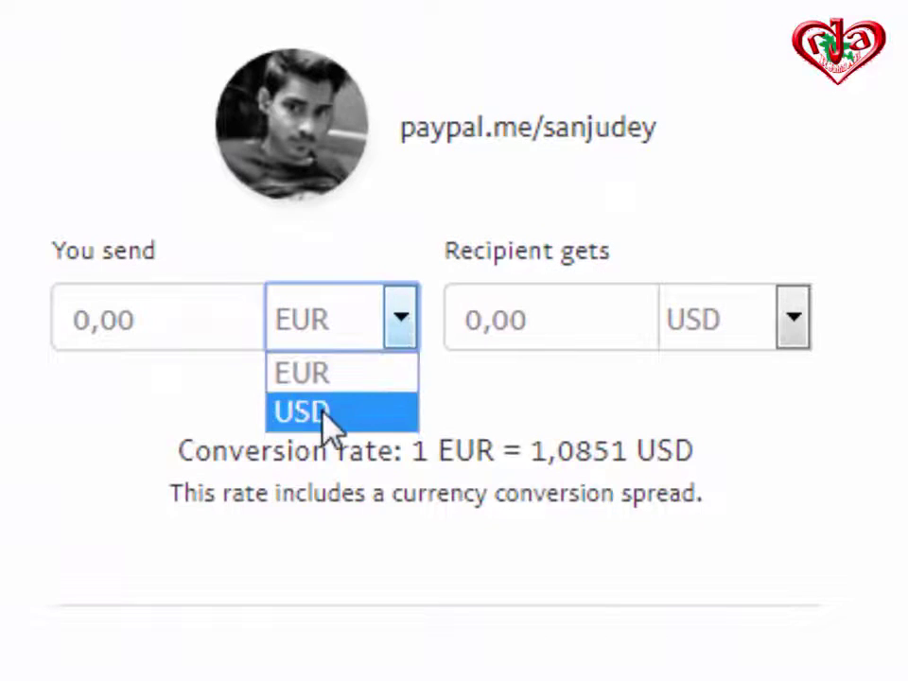
pyautogui.click(324, 415)
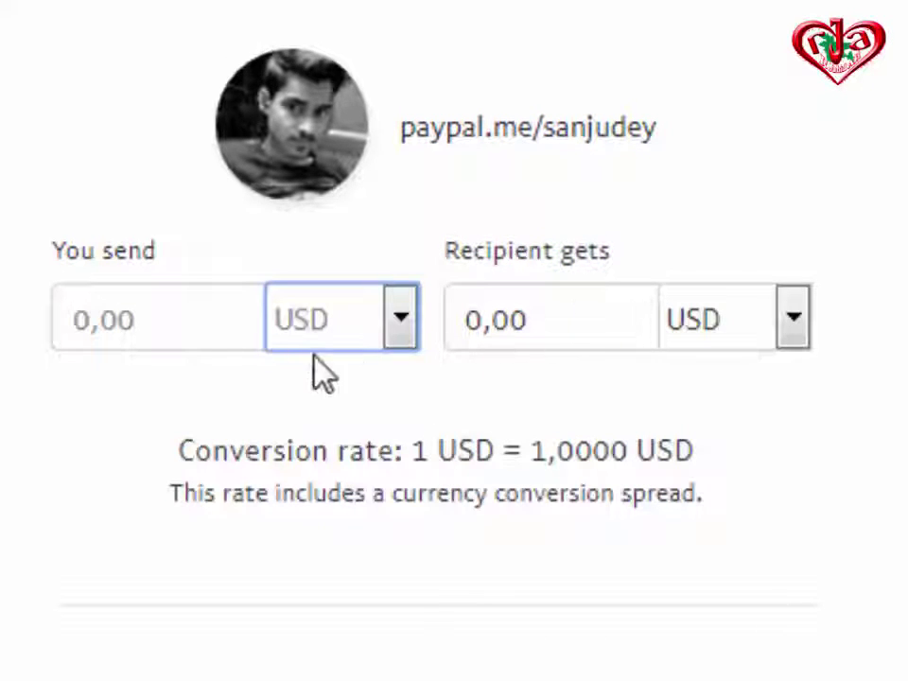
pyautogui.click(74, 323)
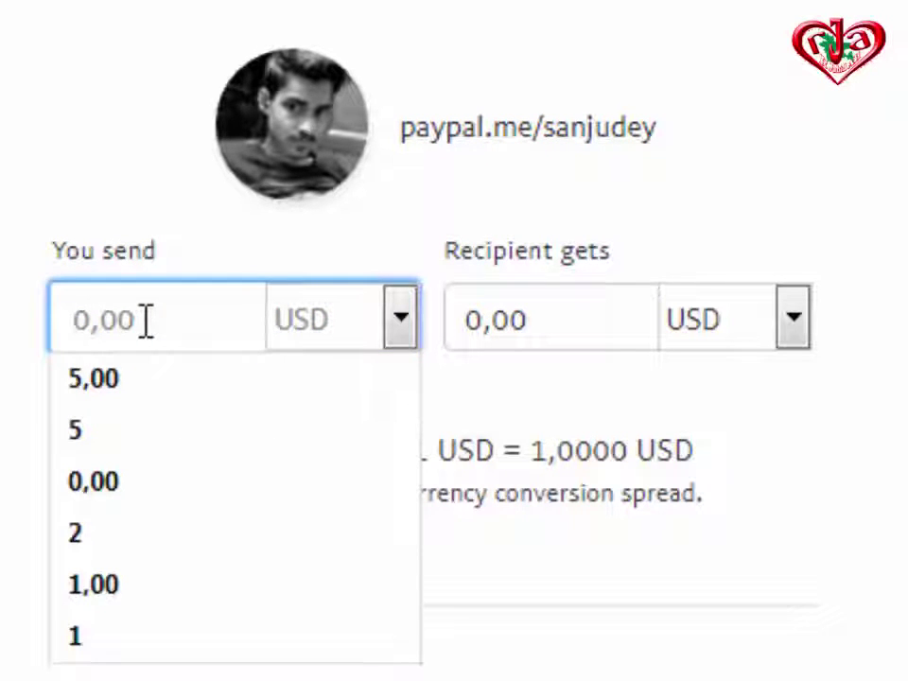
pyautogui.write('12')
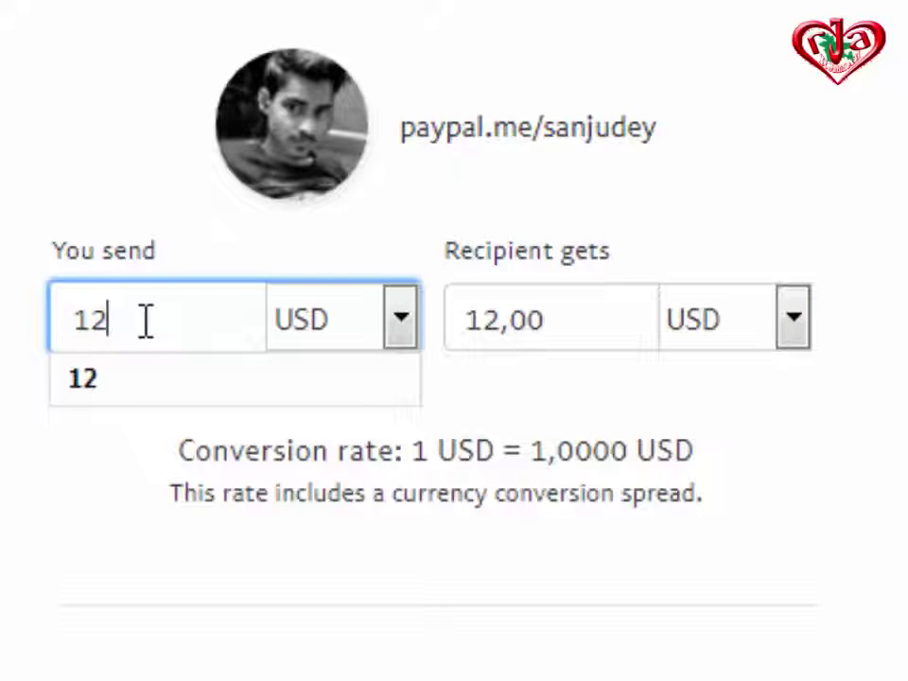
pyautogui.write('2,')
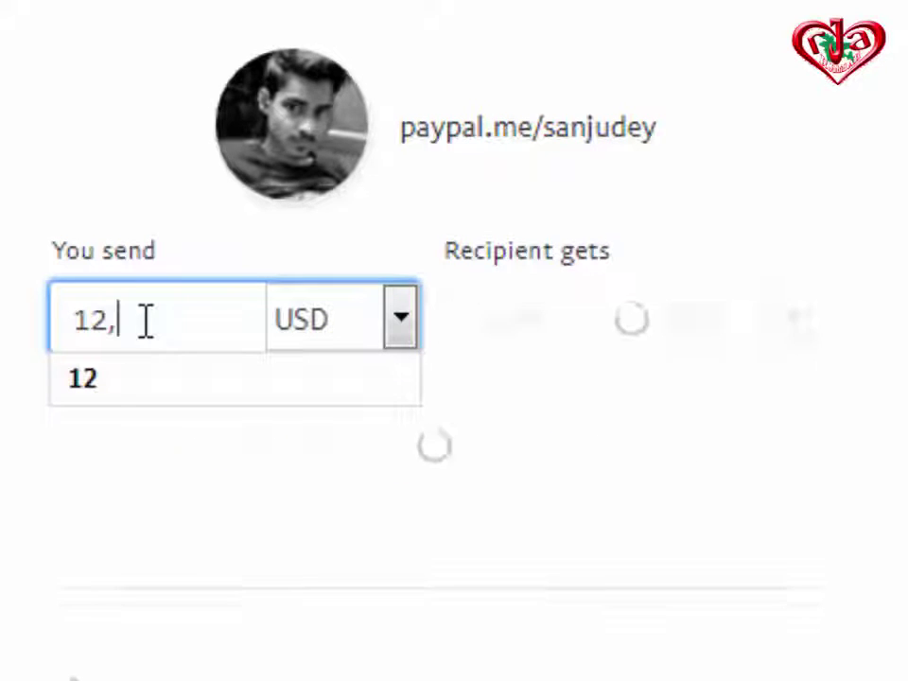
pyautogui.write('2')
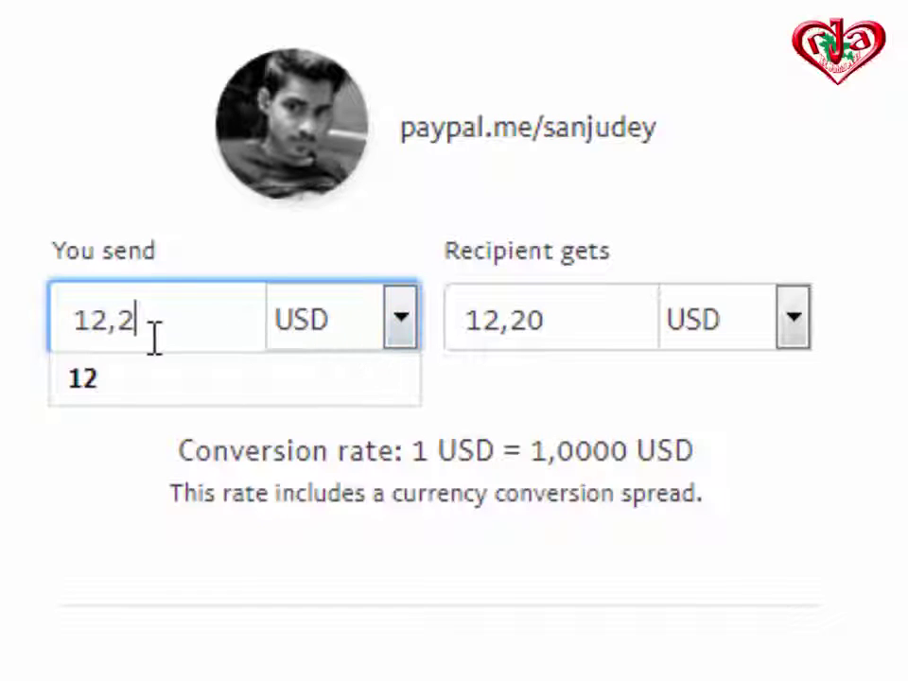
pyautogui.scroll(-5, 317, 489)
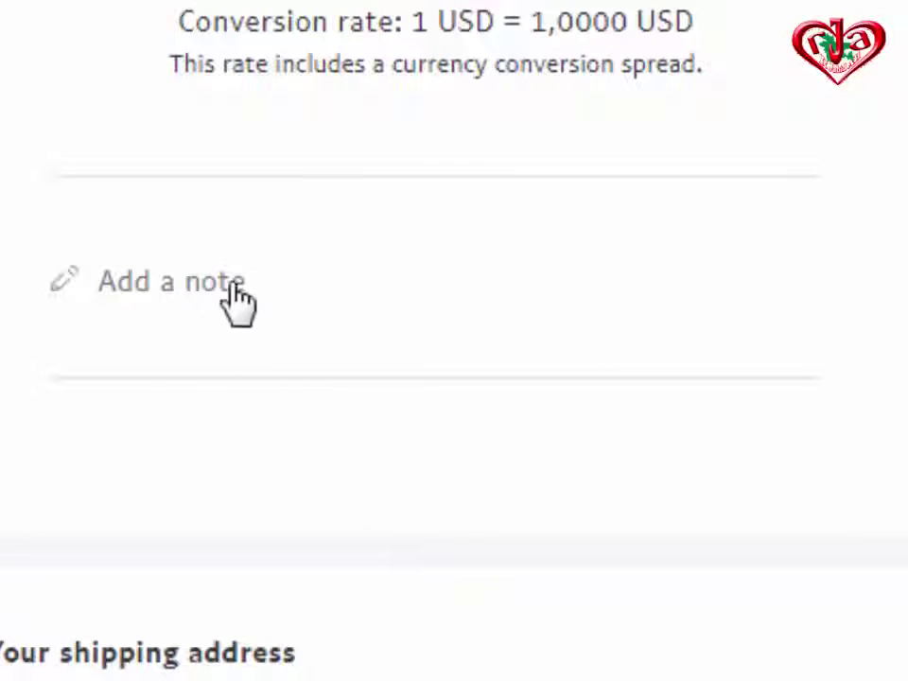
# Add the note 'Please send this amount in my DBBL Rocket' followed by the Rocket account number.
pyautogui.click(176, 295)
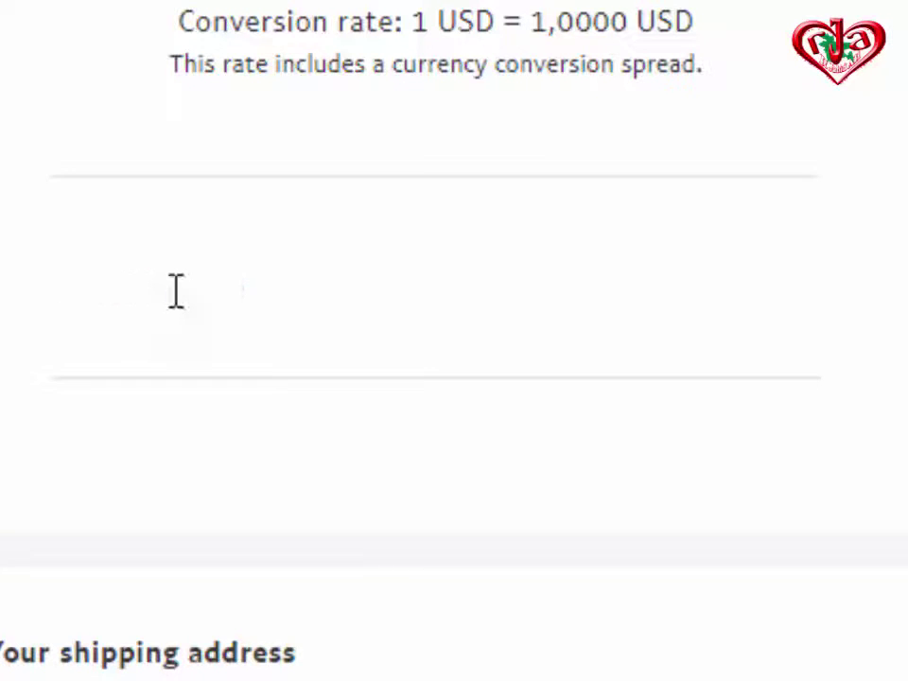
pyautogui.scroll(3, 364, 402)
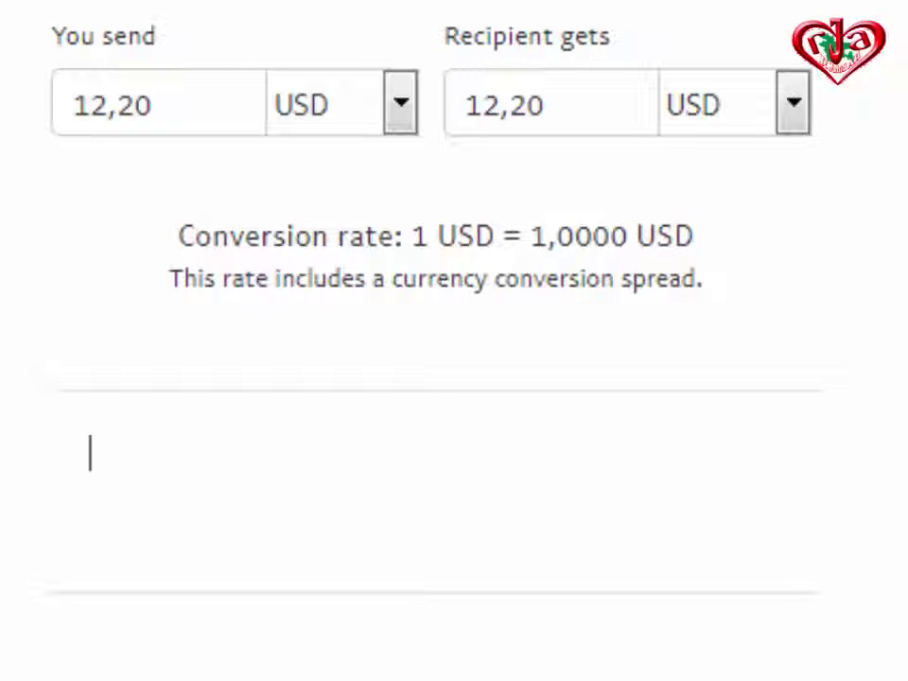
pyautogui.write('l')
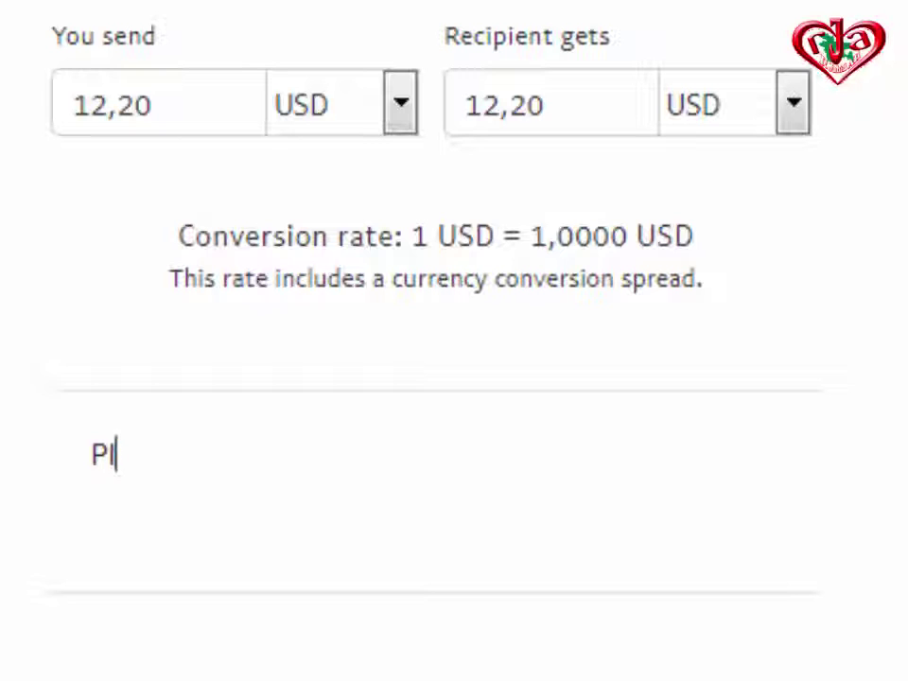
pyautogui.write('ease sen')
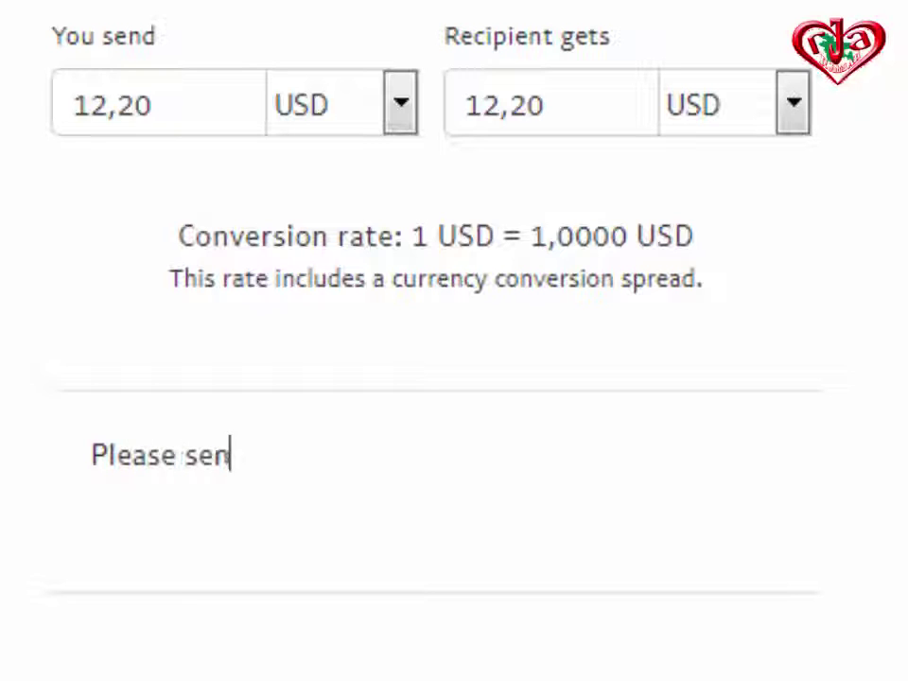
pyautogui.write('d this ')
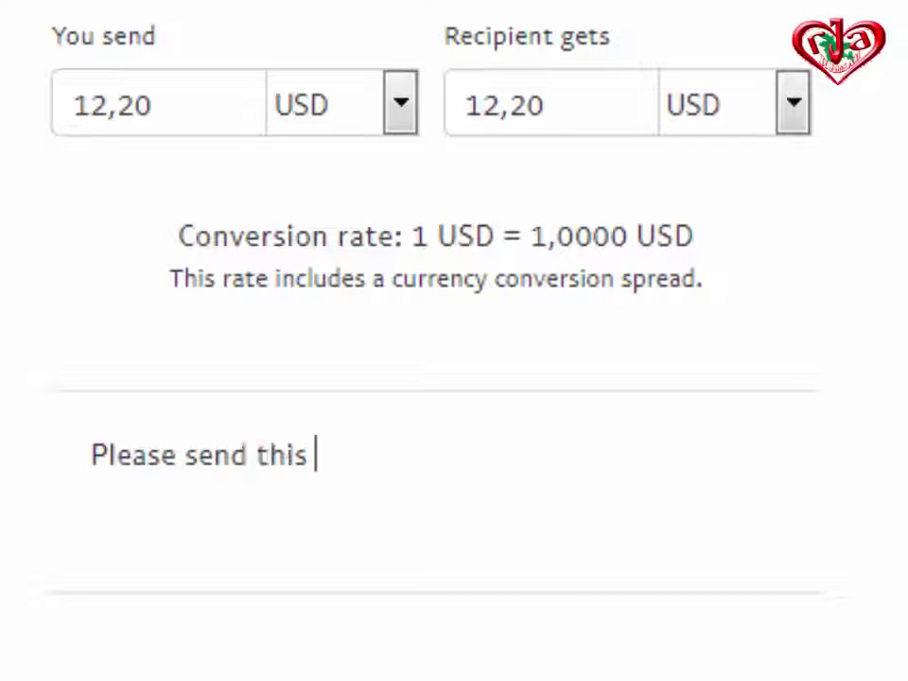
pyautogui.write('amon')
pyautogui.write('unt')
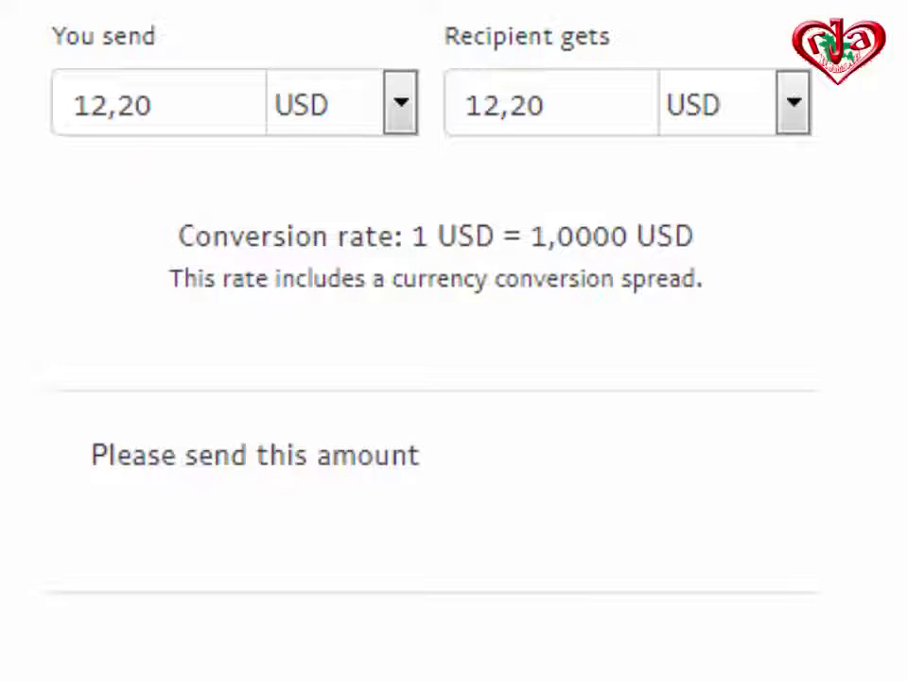
pyautogui.write(' my')
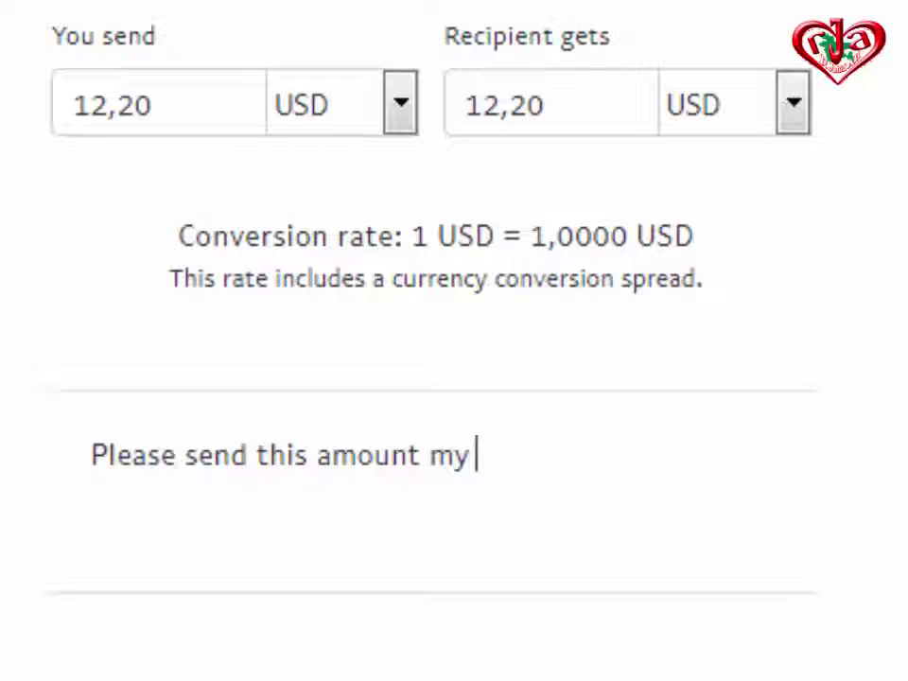
pyautogui.write(' B')
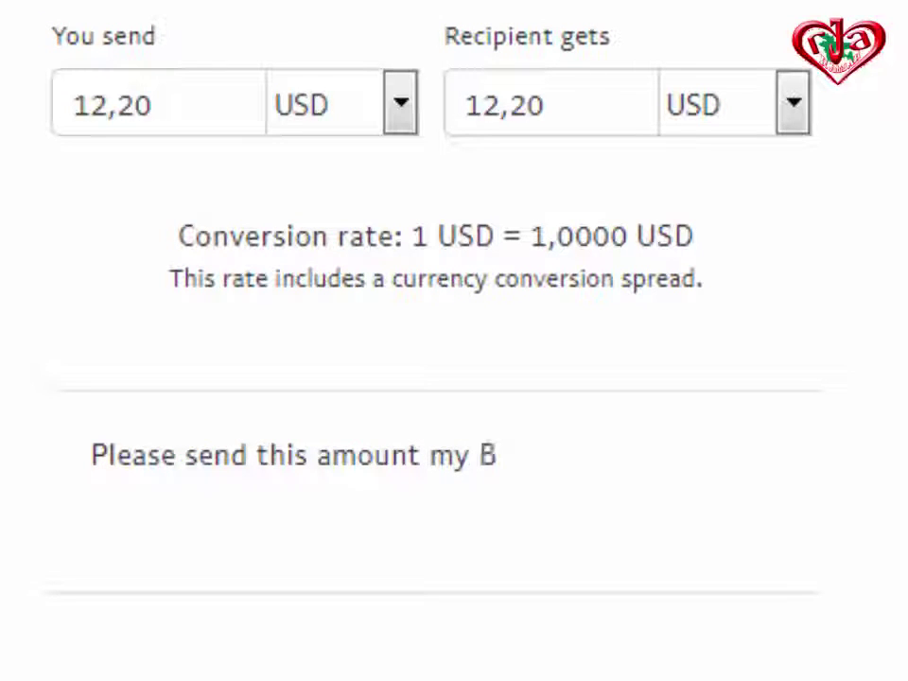
pyautogui.write('DBB')
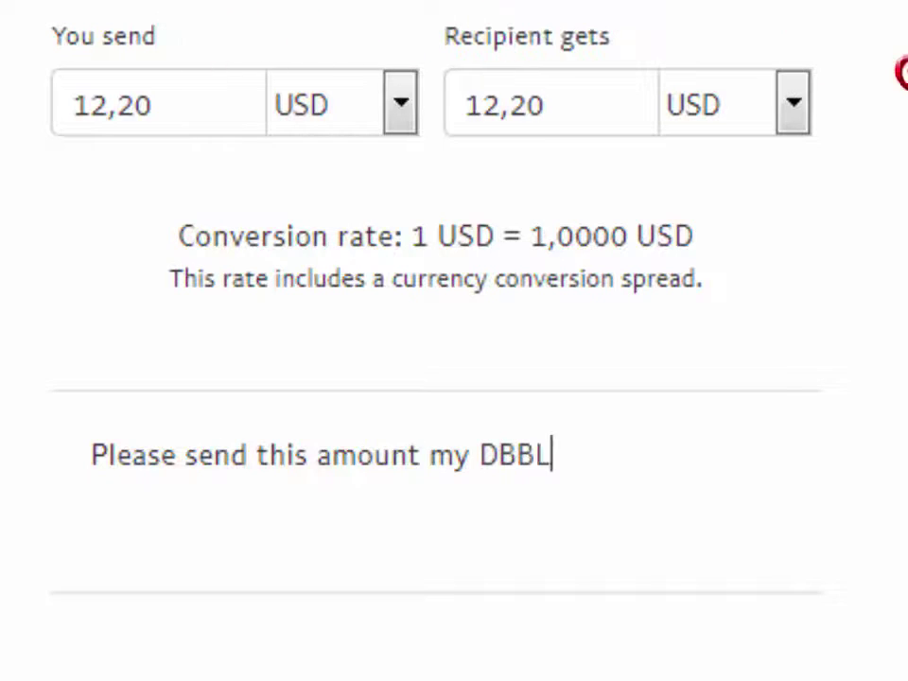
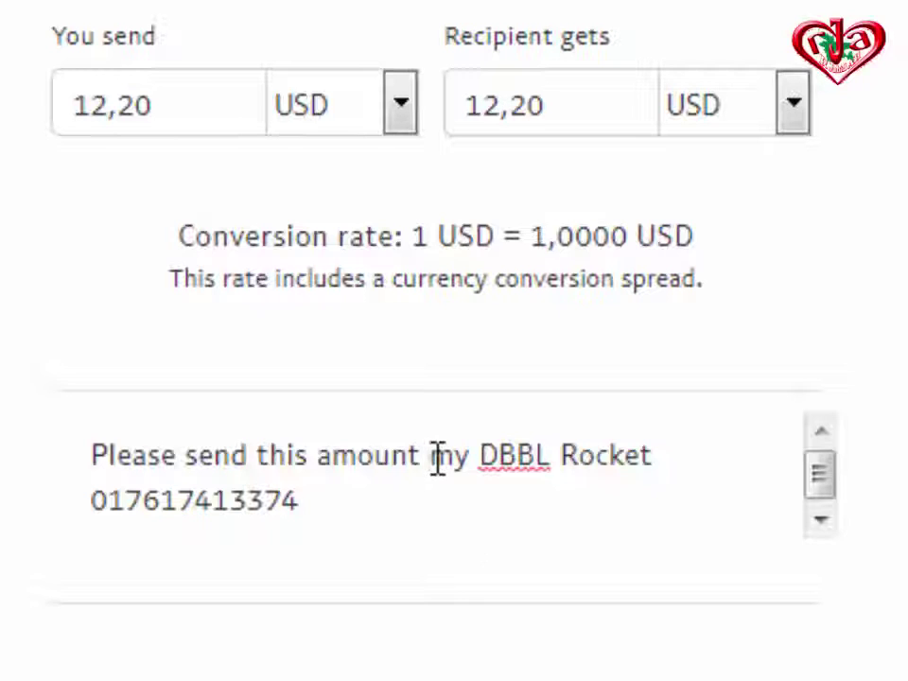
pyautogui.write('in')
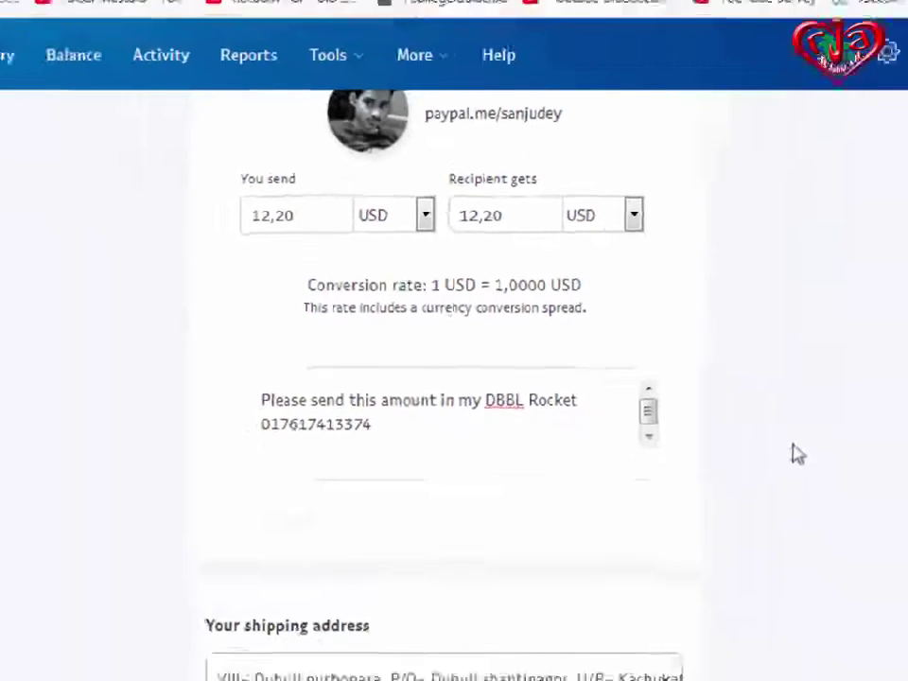
# Review the 12,20 USD payment funded from PayPal Balance and send it.
pyautogui.scroll(-3, 722, 428)
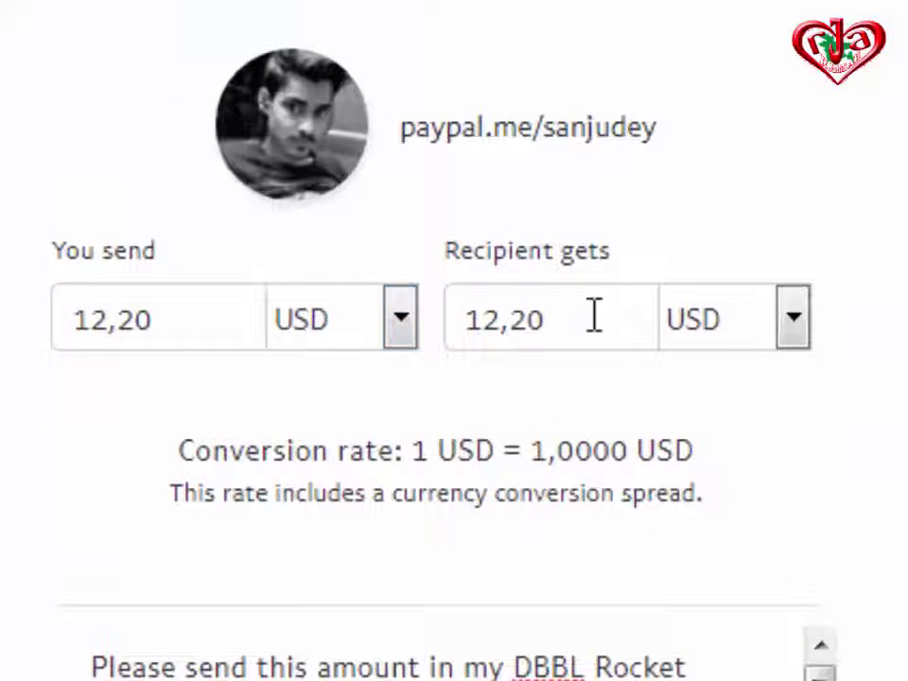
pyautogui.scroll(-3, 712, 591)
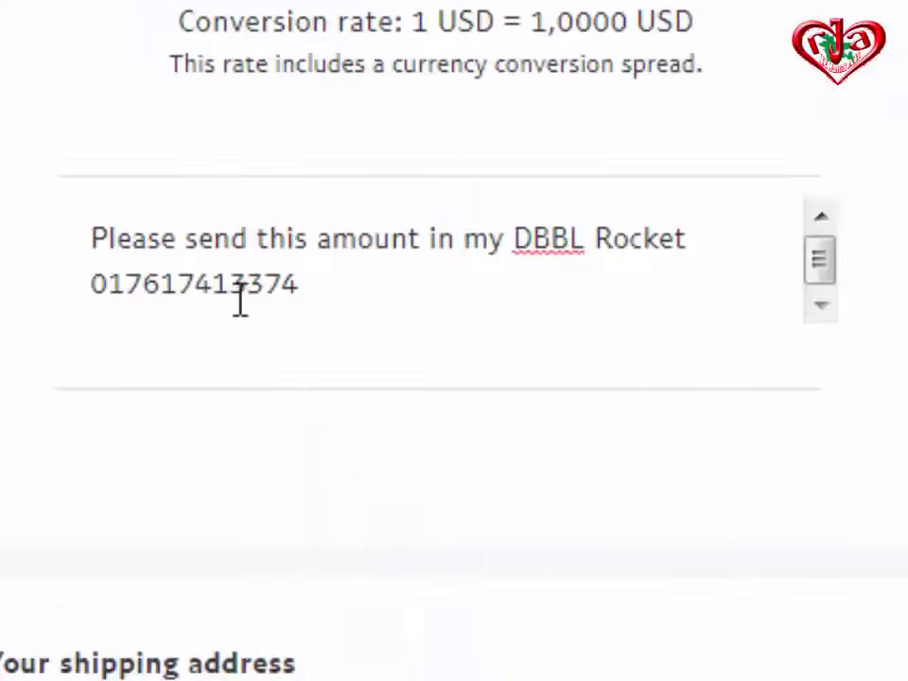
pyautogui.scroll(-3, 430, 473)
pyautogui.click(431, 653)
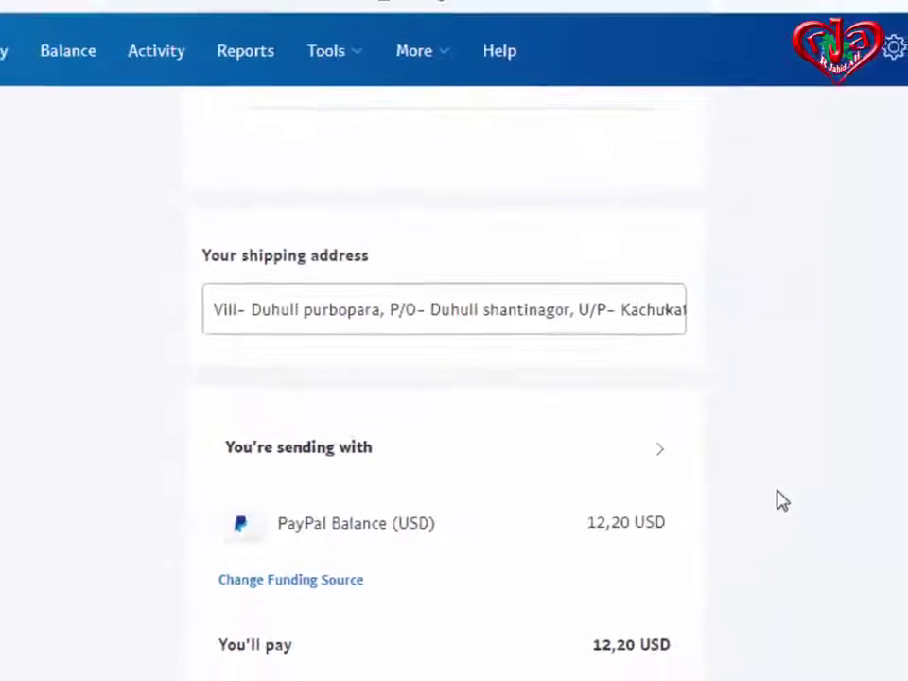
pyautogui.scroll(4, 757, 488)
pyautogui.scroll(1, 705, 461)
pyautogui.scroll(-3, 704, 461)
pyautogui.scroll(-4, 705, 461)
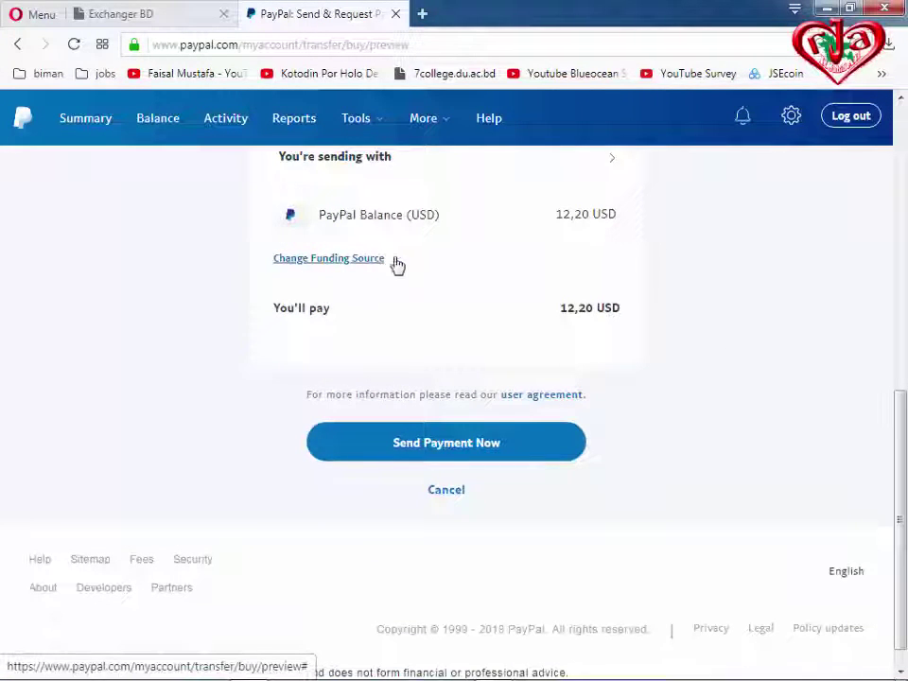
pyautogui.scroll(-1, 683, 369)
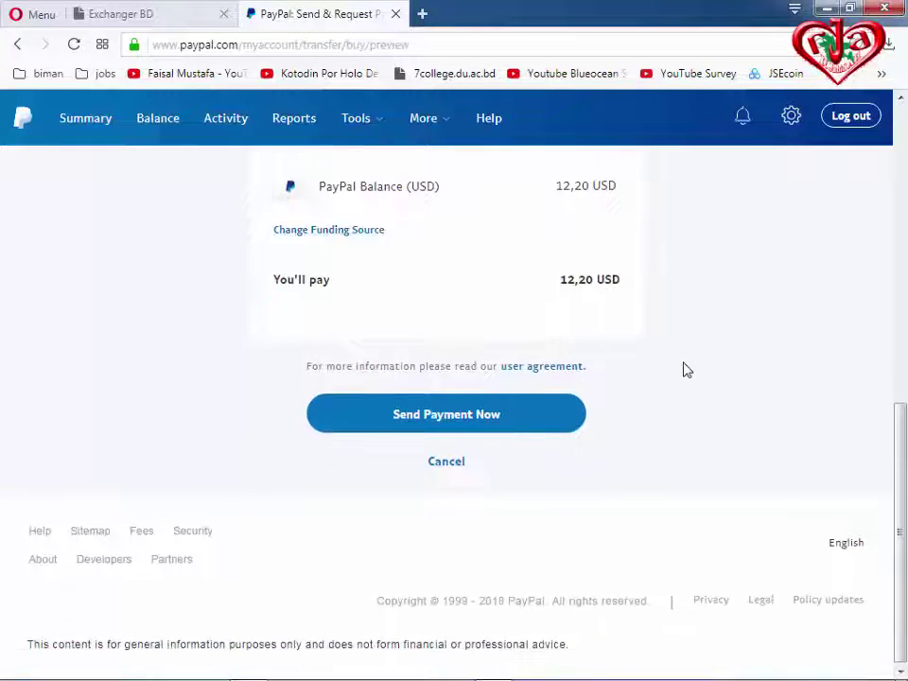
pyautogui.click(450, 407)
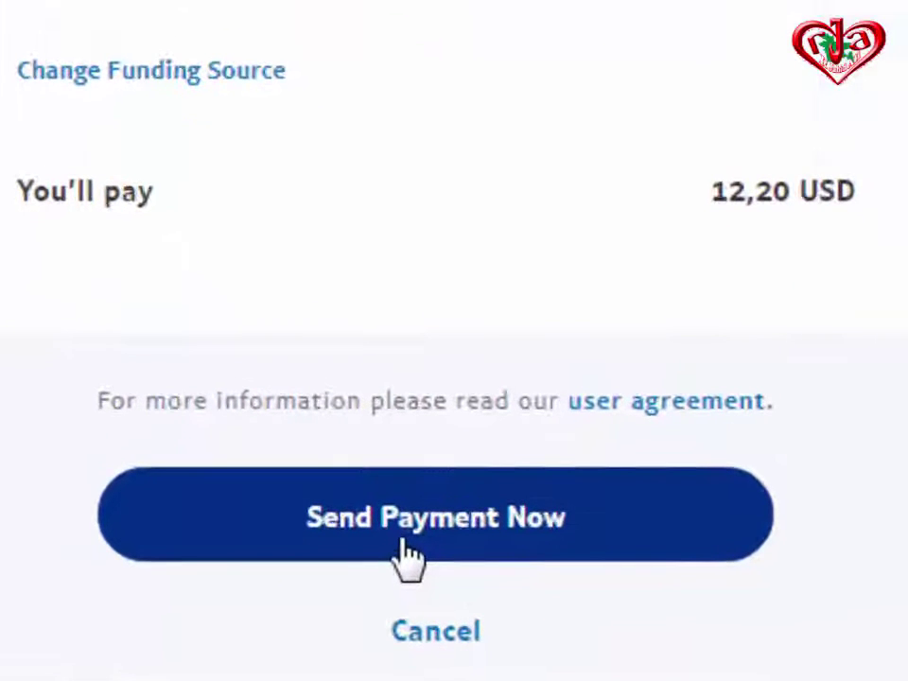
pyautogui.click(407, 556)
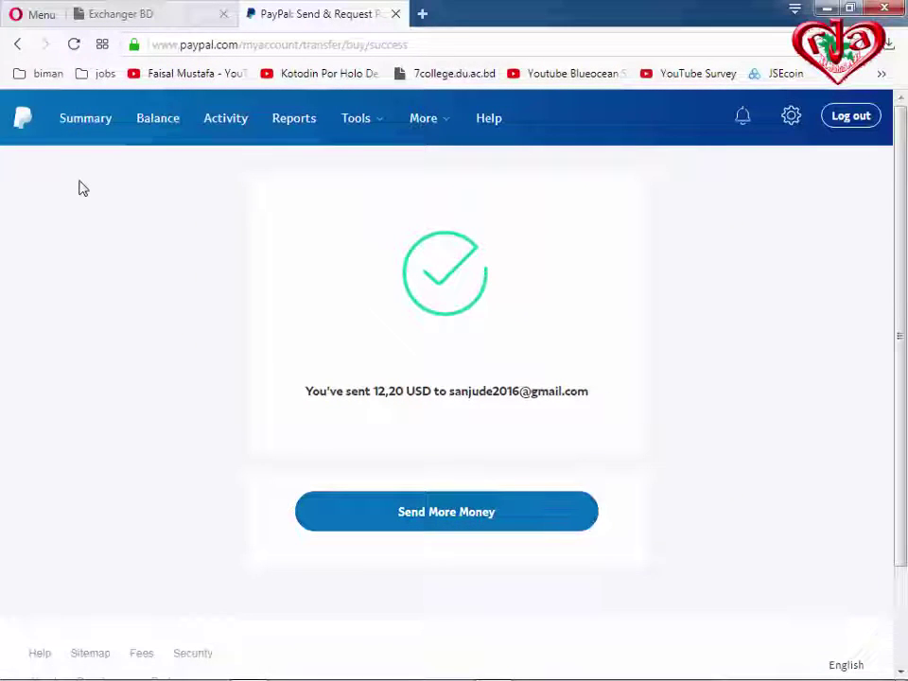
# Filter Activity to payments sent, showing the 12,20 USD payment Completed alongside the 5,00 USD one.
pyautogui.moveTo(350, 132)
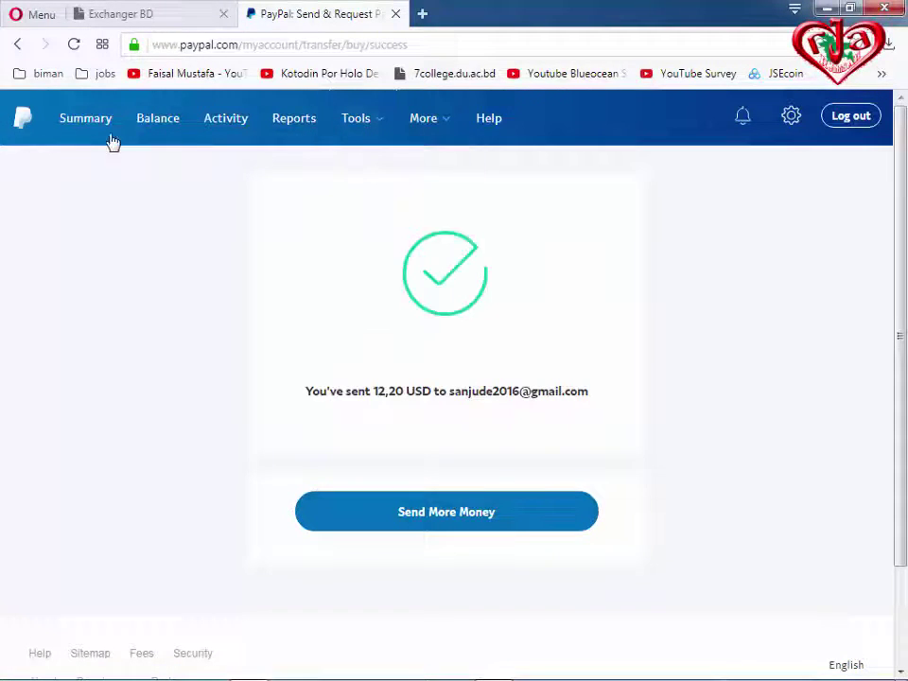
pyautogui.moveTo(634, 95)
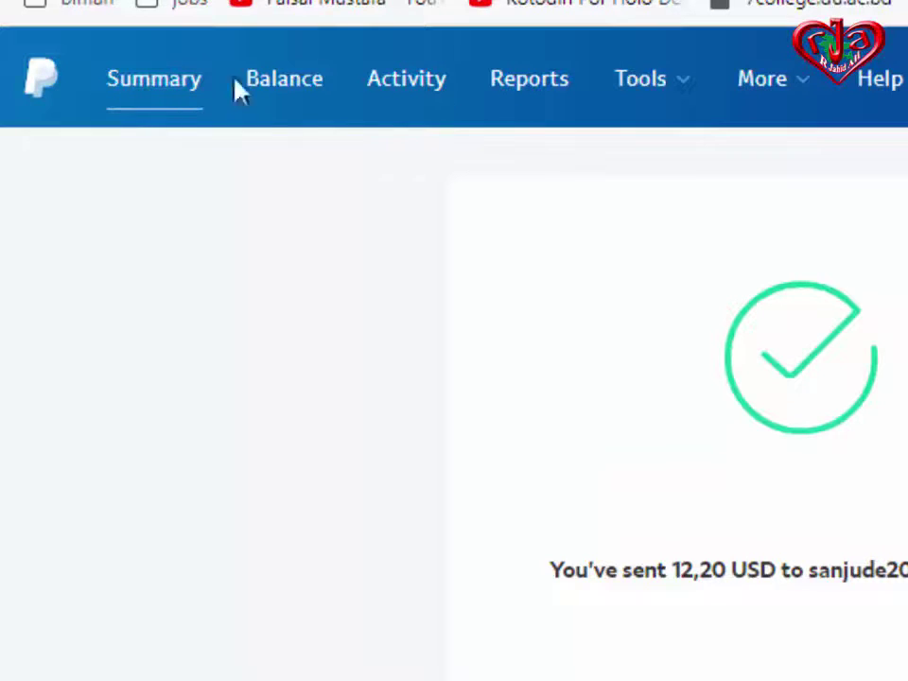
pyautogui.click(153, 98)
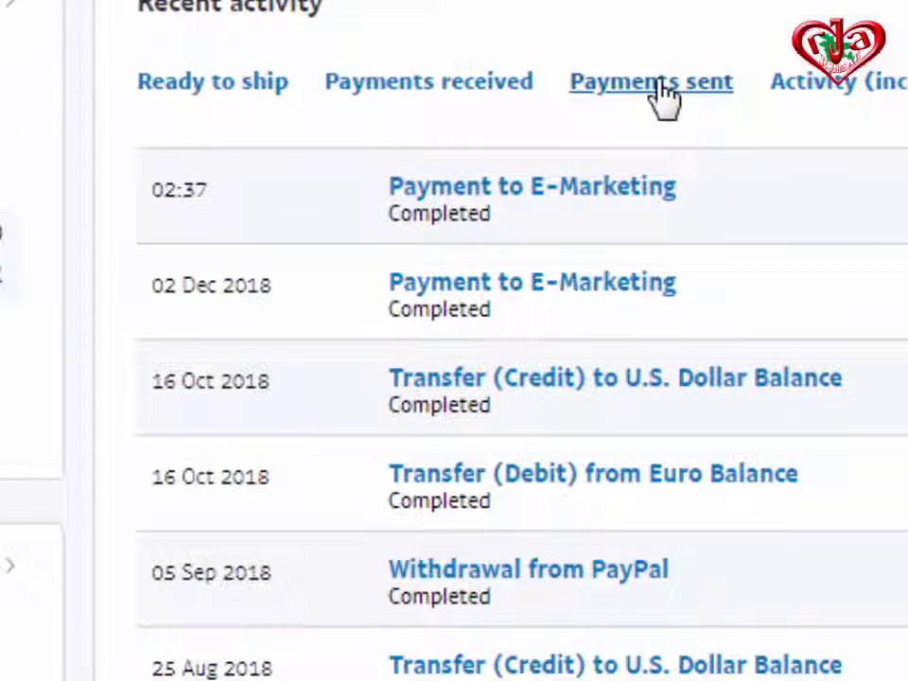
pyautogui.click(665, 95)
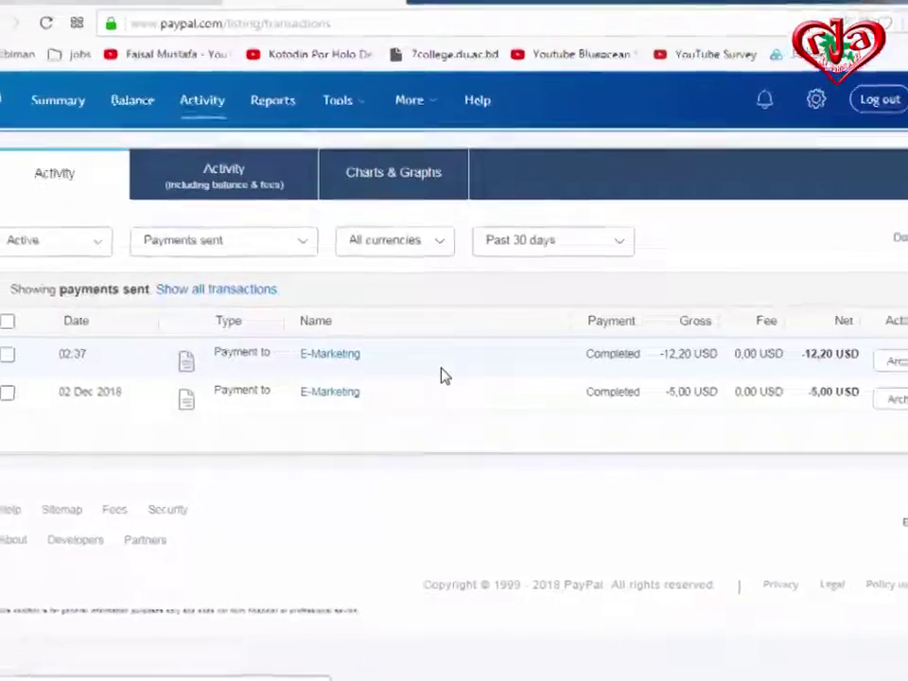
pyautogui.moveTo(186, 397)
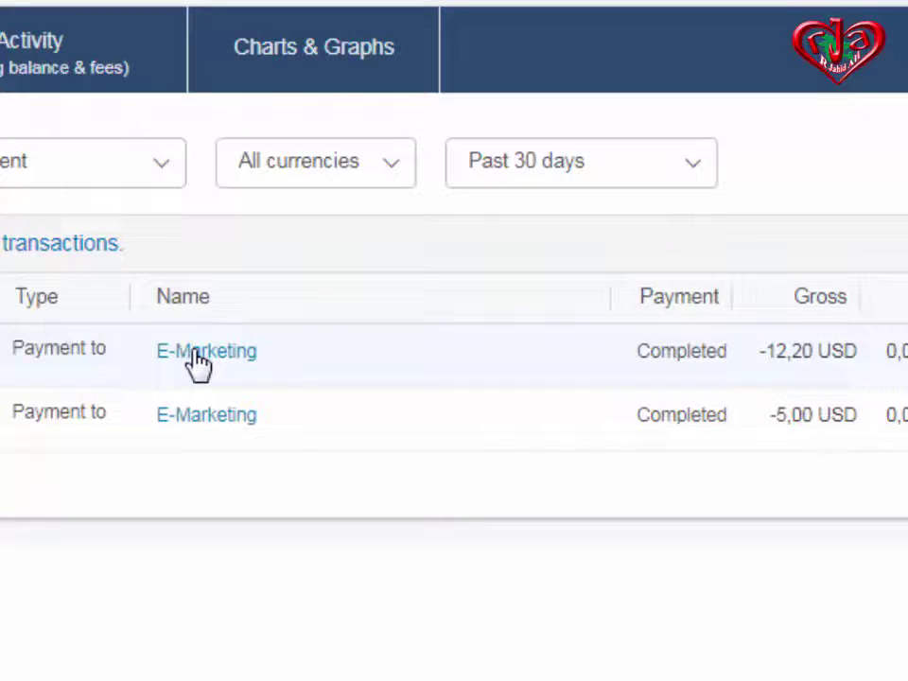
# Open the 12,20 USD E-Marketing payment details and copy its full transaction ID.
pyautogui.click(199, 355)
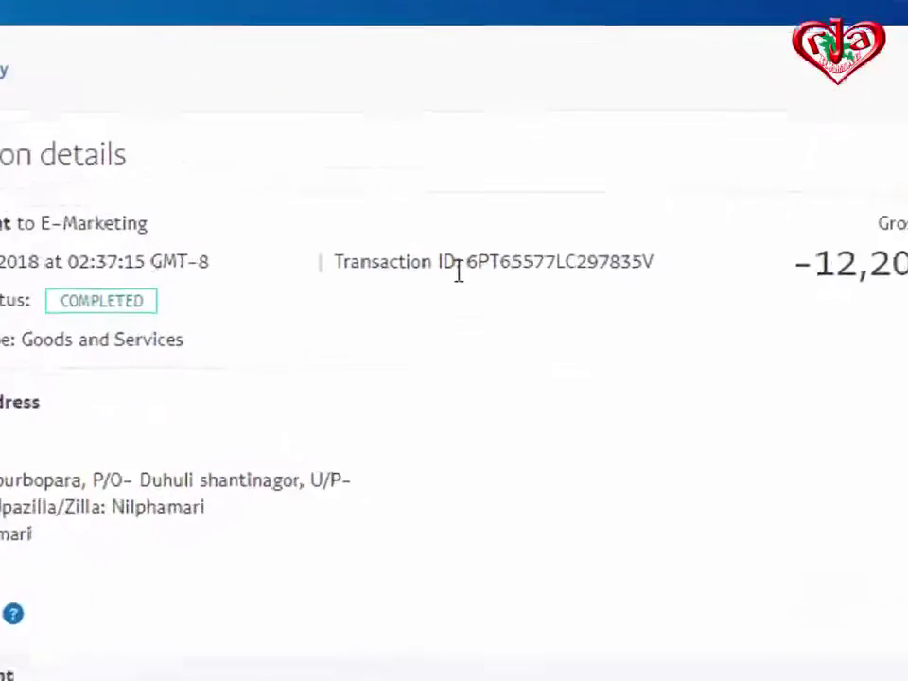
pyautogui.moveTo(480, 182); pyautogui.dragTo(855, 182)
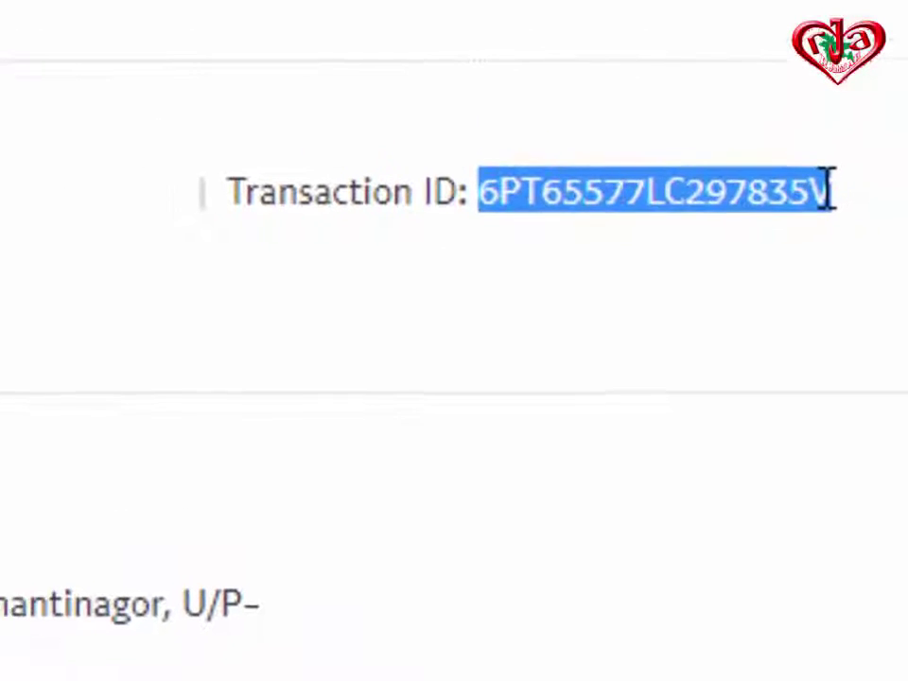
pyautogui.click(580, 119)
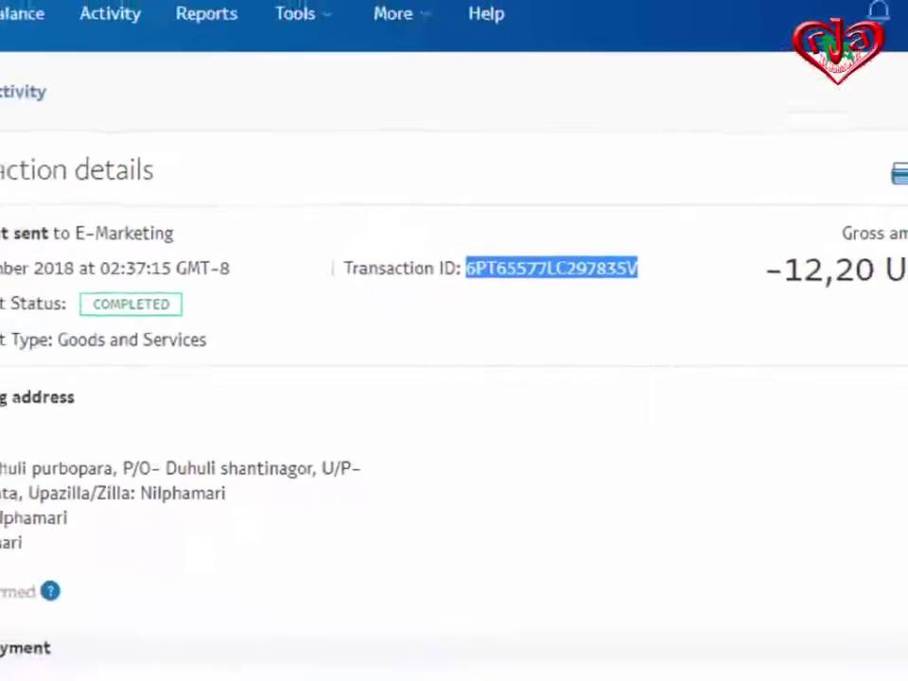
pyautogui.click(156, 17)
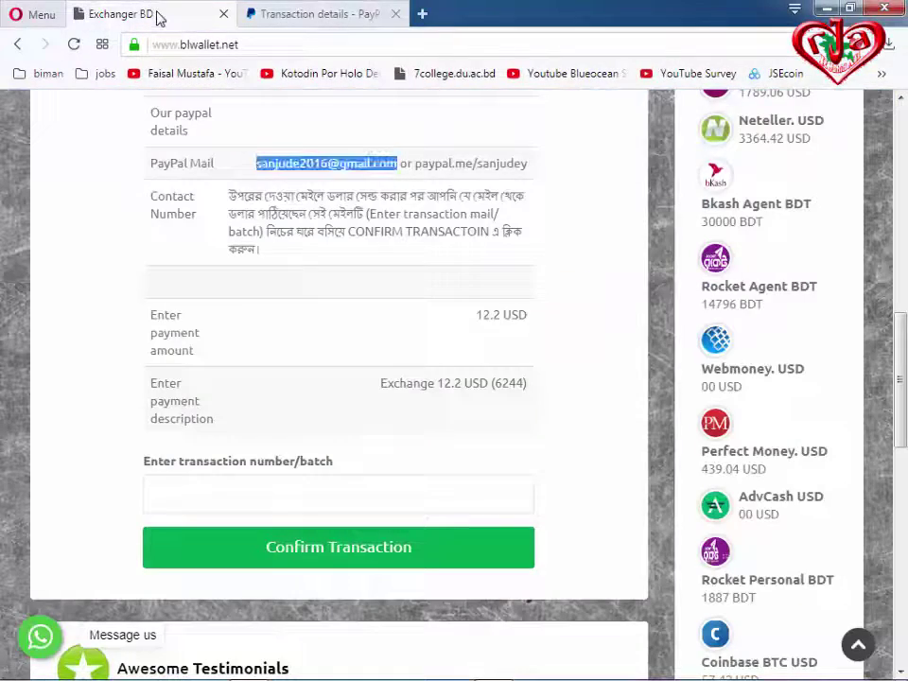
# Paste the PayPal transaction ID as plain text into the transaction number/batch field and confirm it.
pyautogui.click(254, 497)
pyautogui.rightClick(244, 496)
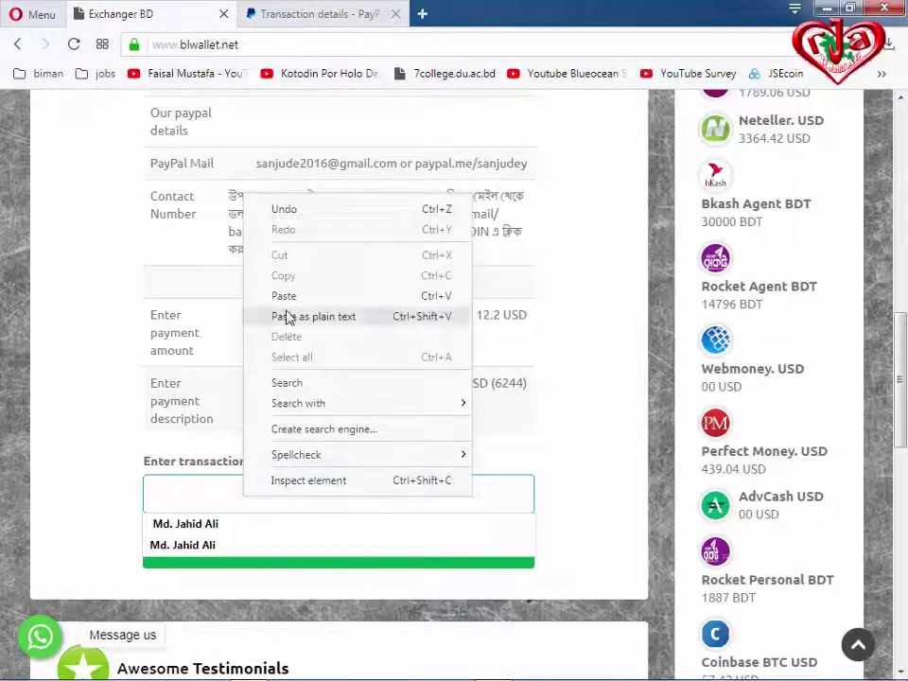
pyautogui.click(288, 318)
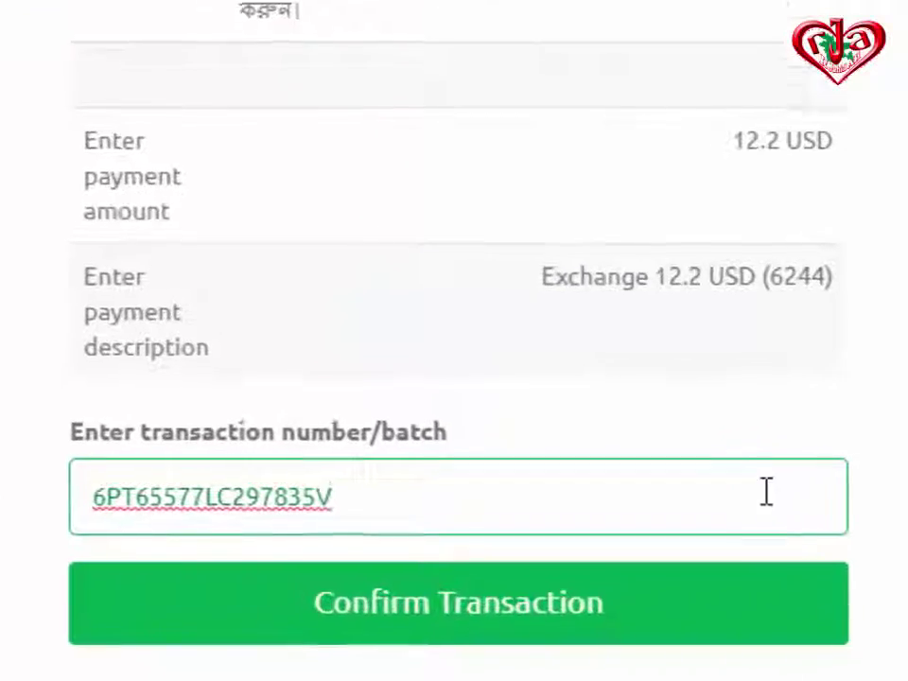
pyautogui.scroll(-2, 797, 497)
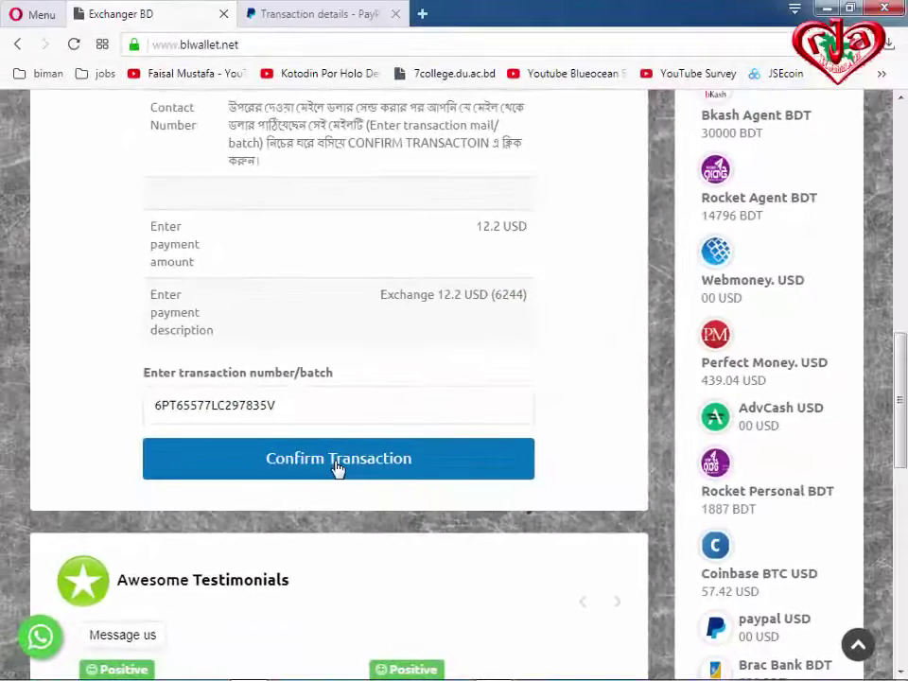
pyautogui.scroll(-5, 379, 454)
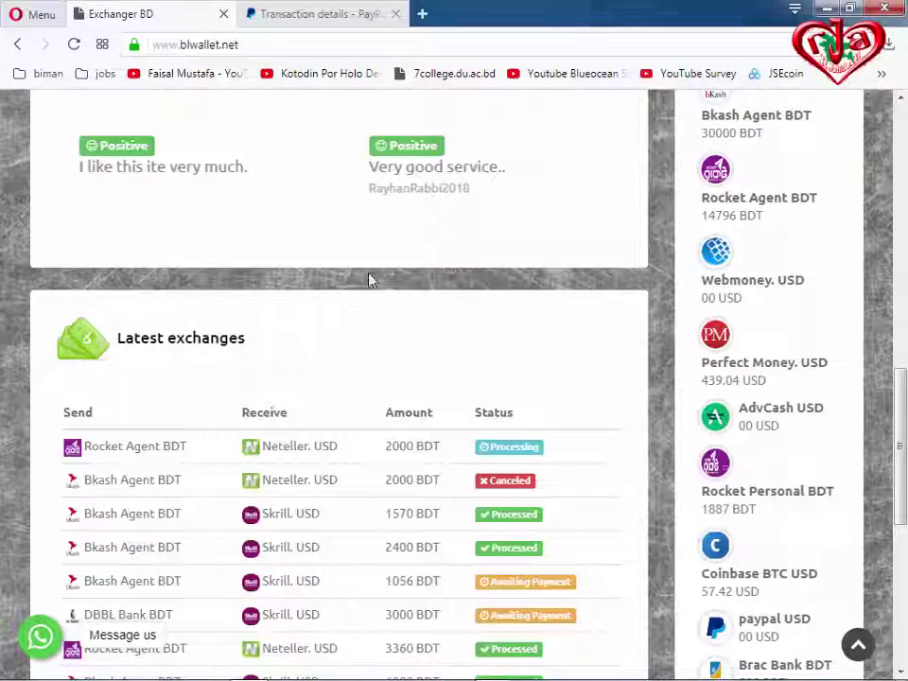
pyautogui.moveTo(598, 673)
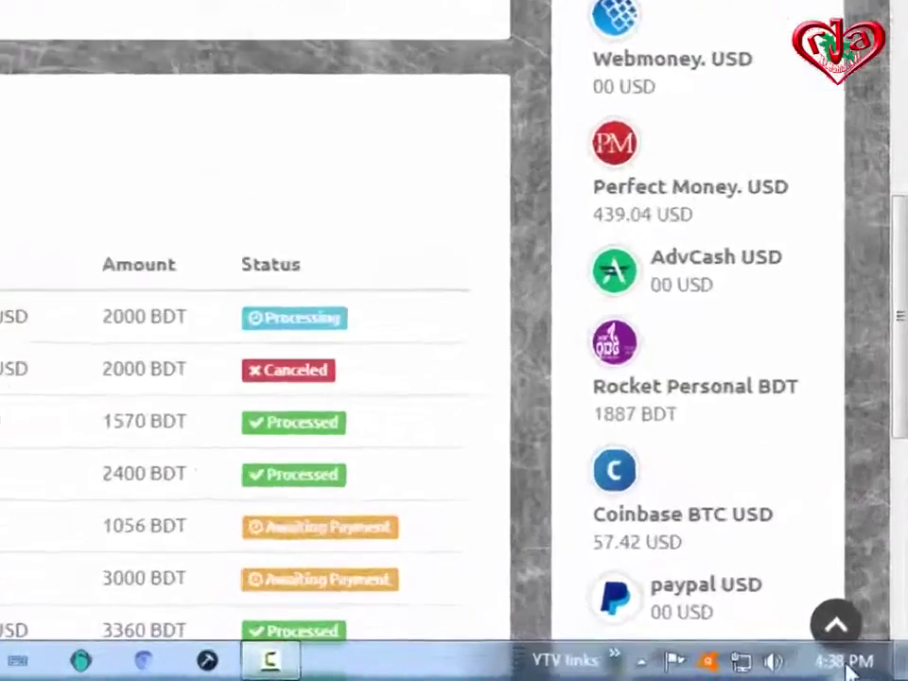
# Reload the blwallet.net page to refresh the Latest exchanges list.
pyautogui.moveTo(866, 672)
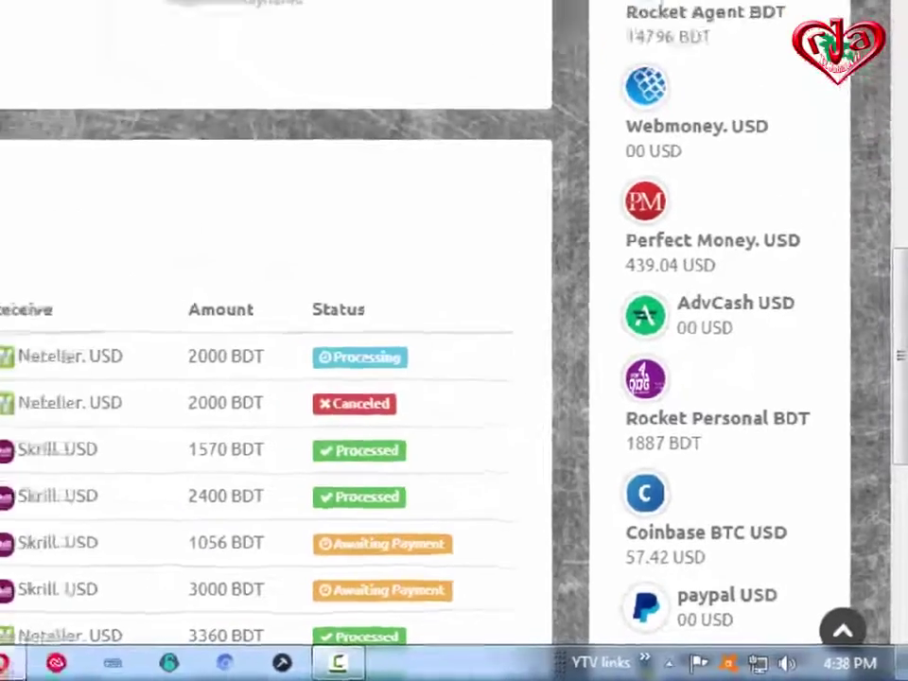
pyautogui.scroll(3, 317, 306)
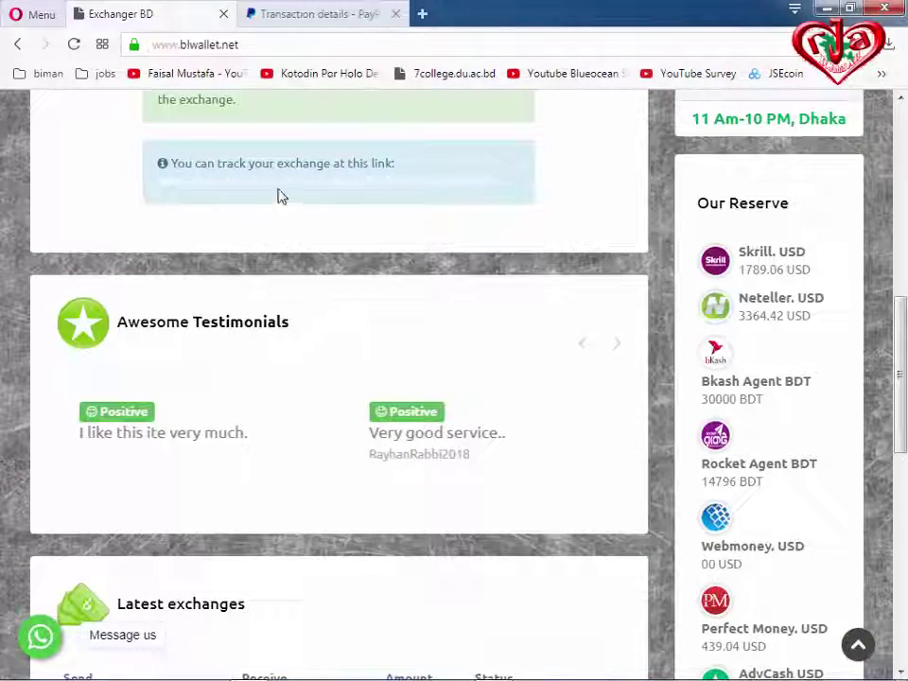
pyautogui.scroll(4, 280, 196)
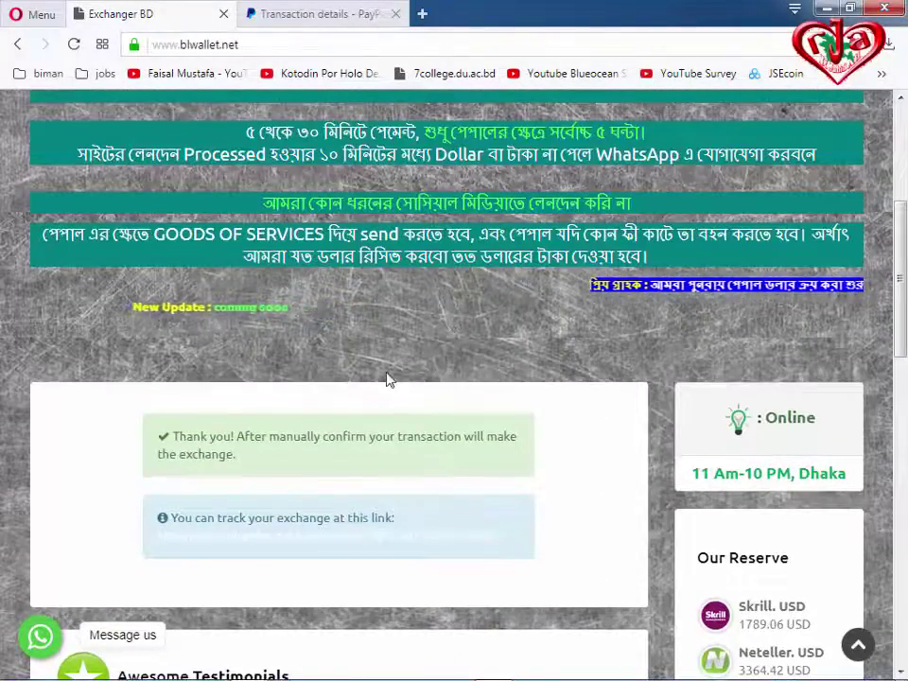
pyautogui.scroll(3, 386, 379)
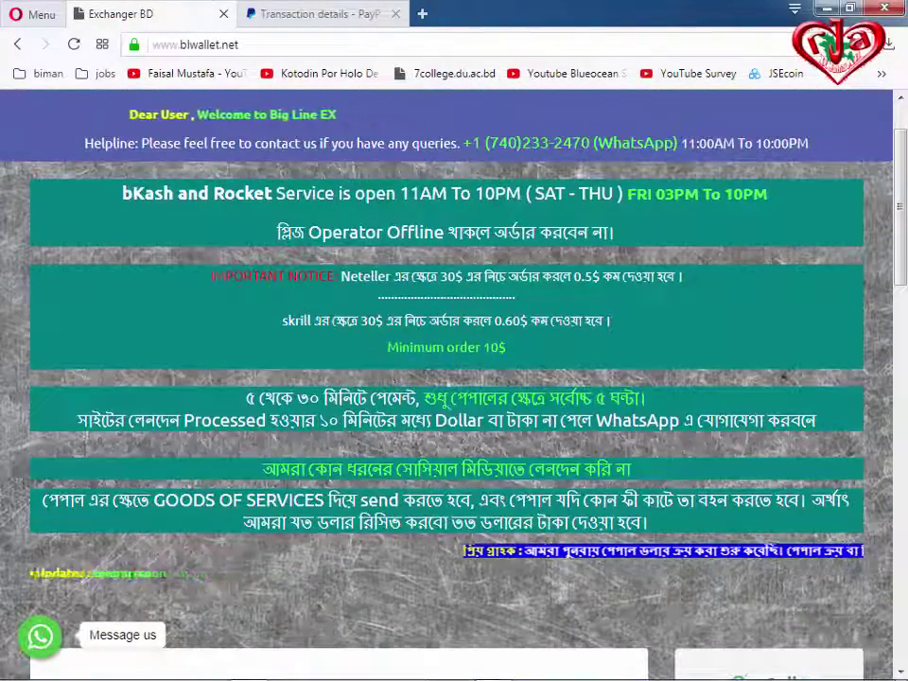
pyautogui.scroll(-5, 473, 460)
pyautogui.scroll(-1, 473, 461)
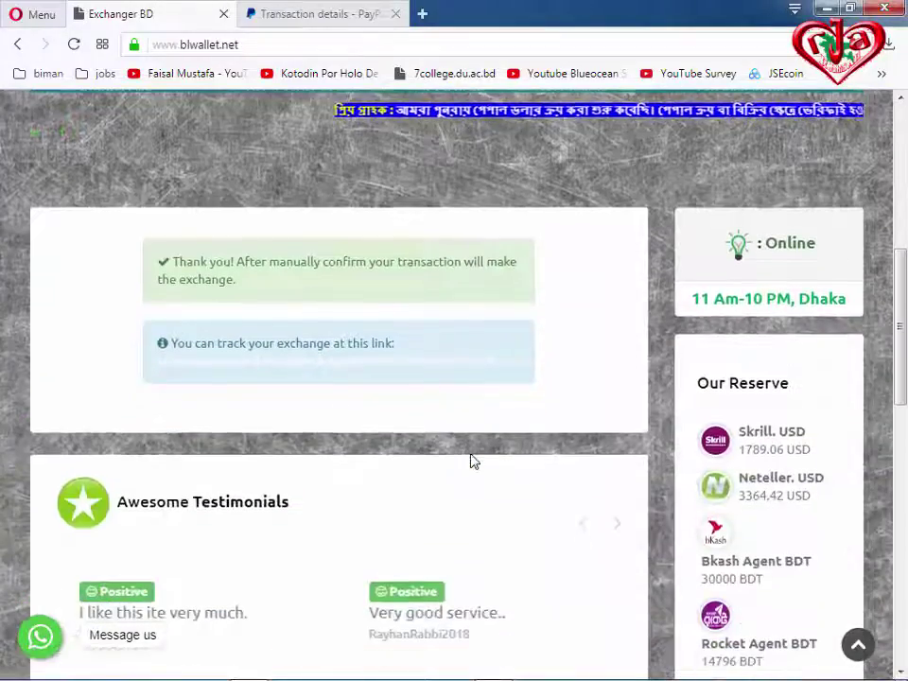
pyautogui.scroll(6, 471, 459)
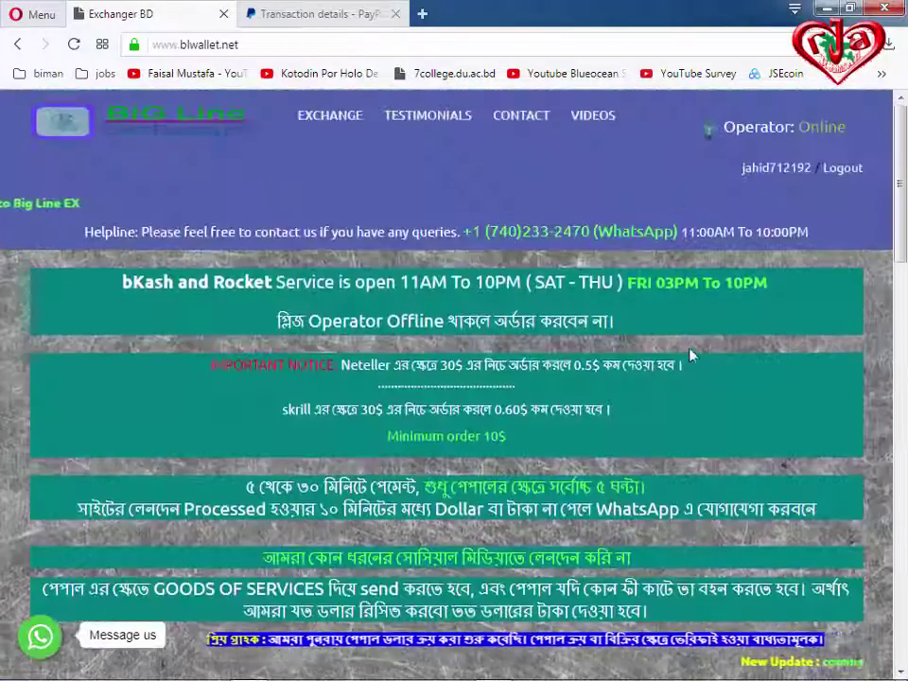
pyautogui.scroll(-10, 389, 312)
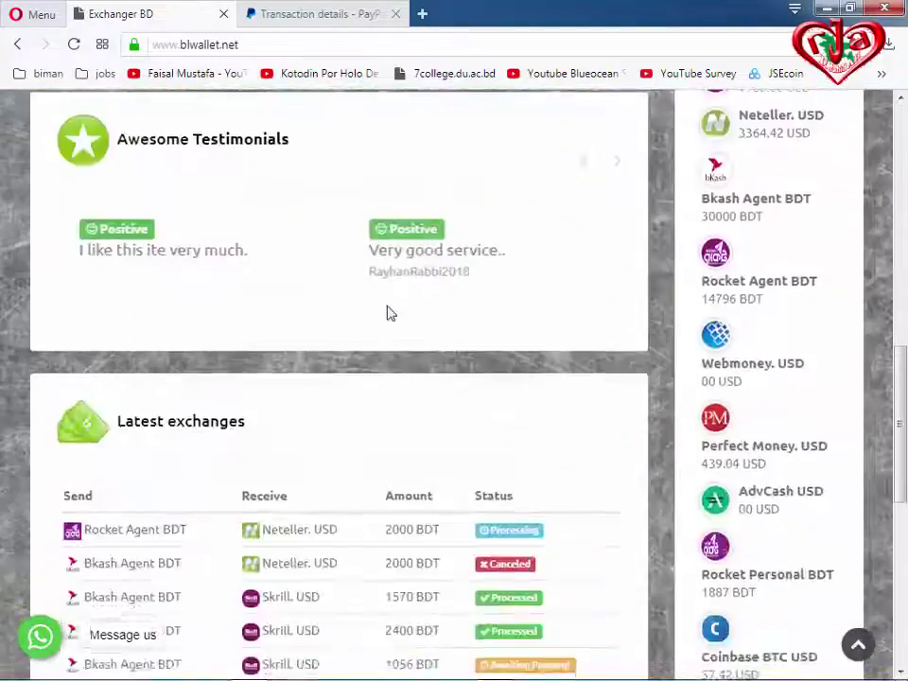
pyautogui.click(73, 44)
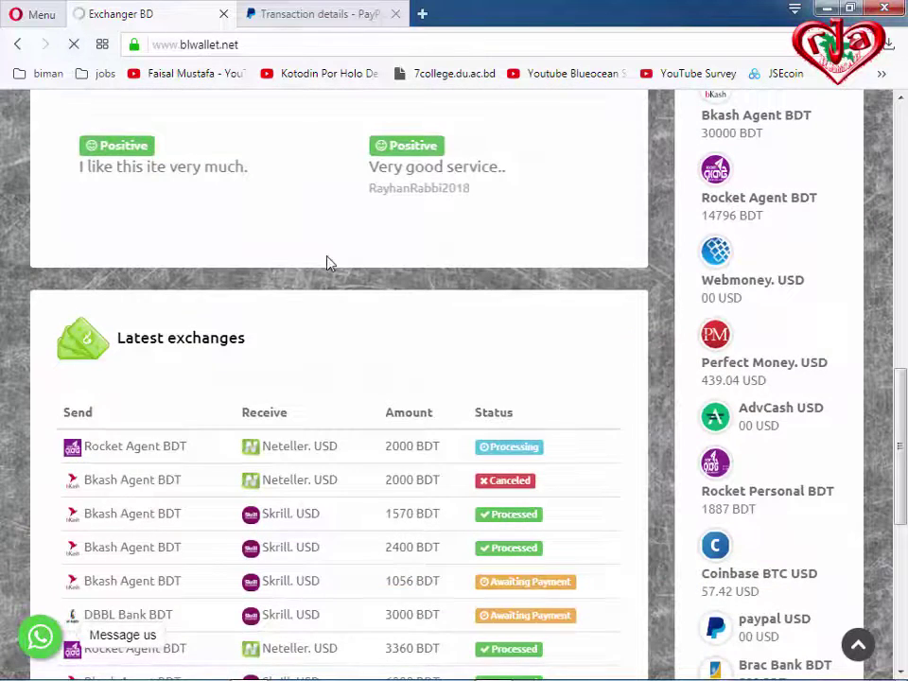
# Find the new 12.2 USD paypal row marked Processing in Latest exchanges.
pyautogui.scroll(-3, 407, 380)
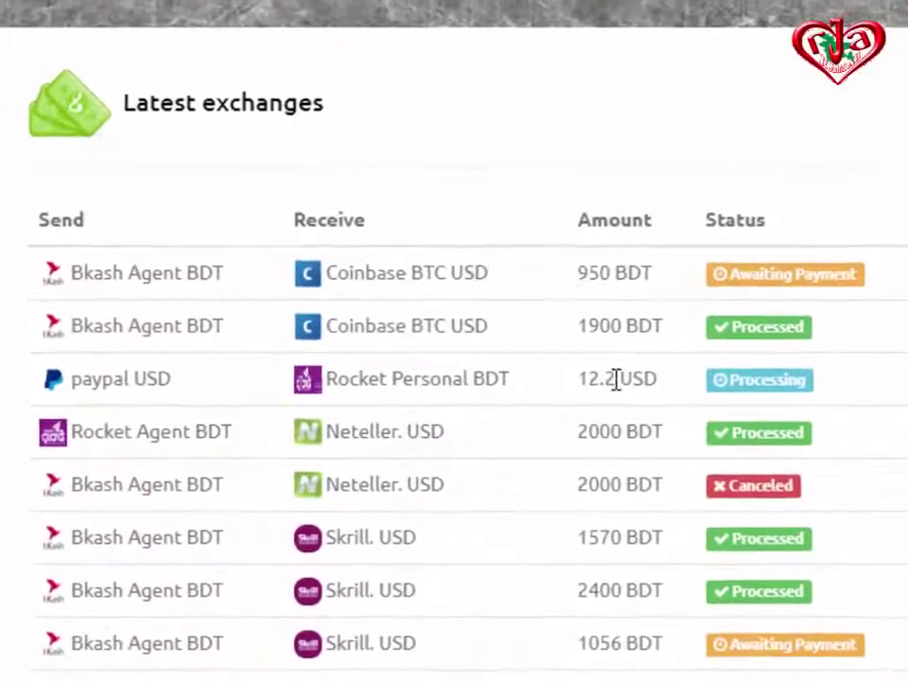
pyautogui.moveTo(412, 368); pyautogui.dragTo(473, 370)
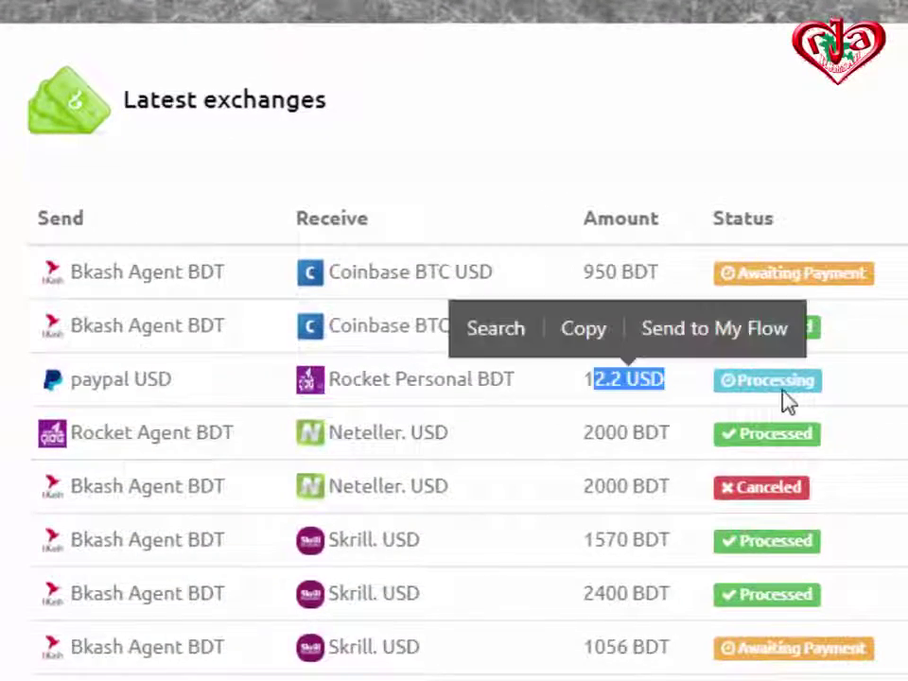
pyautogui.scroll(3, 790, 388)
pyautogui.scroll(2, 790, 388)
pyautogui.scroll(-5, 630, 385)
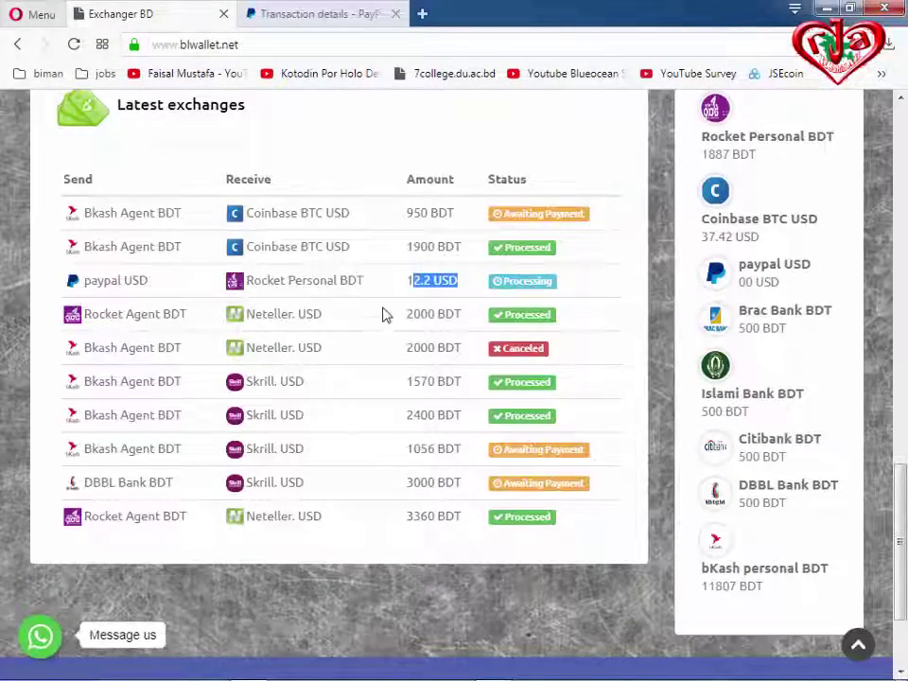
pyautogui.scroll(6, 513, 341)
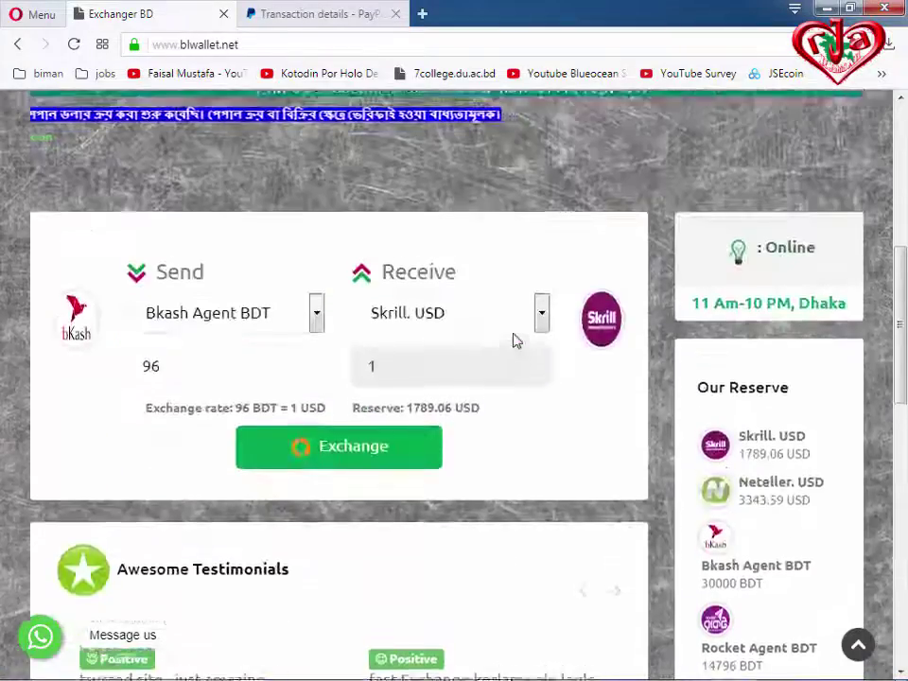
pyautogui.scroll(1, 810, 296)
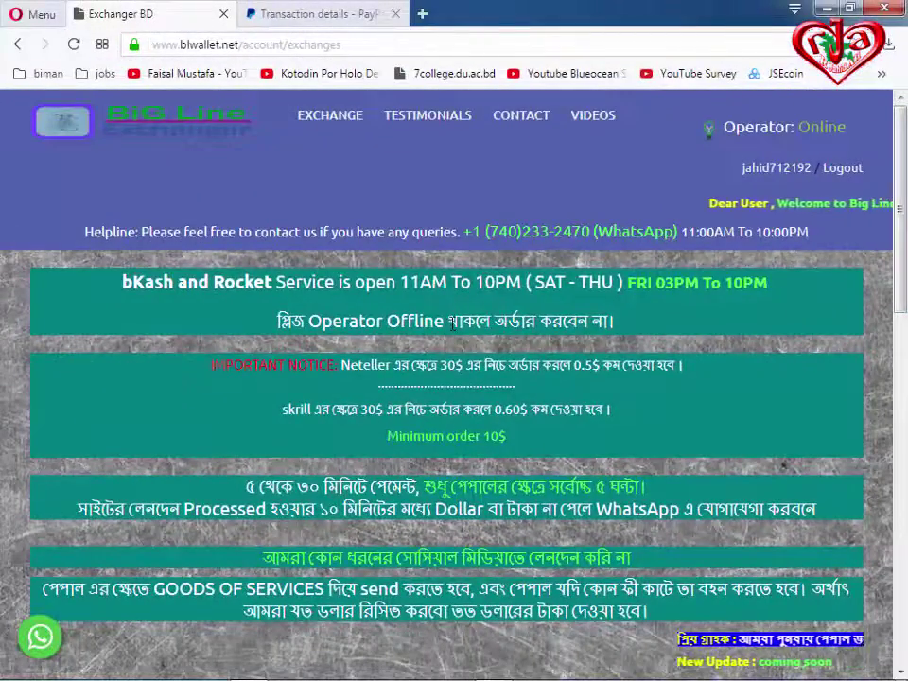
# Scroll My Exchanges to check the 12.2 USD order receiving 915.00 BDT is still Processing.
pyautogui.scroll(-10, 451, 321)
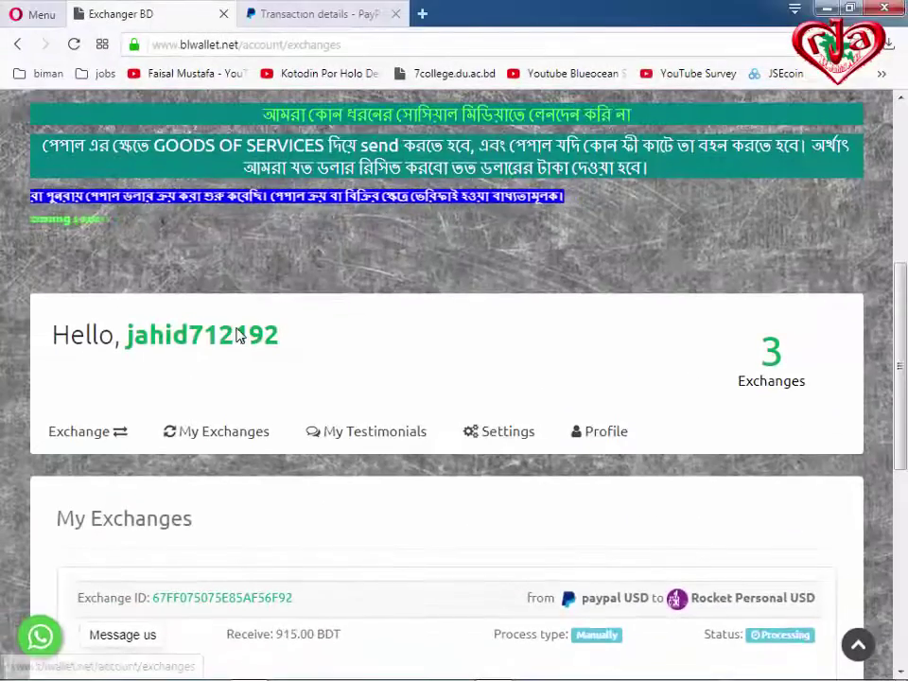
pyautogui.scroll(3, 240, 335)
pyautogui.scroll(2, 239, 336)
pyautogui.scroll(-6, 240, 336)
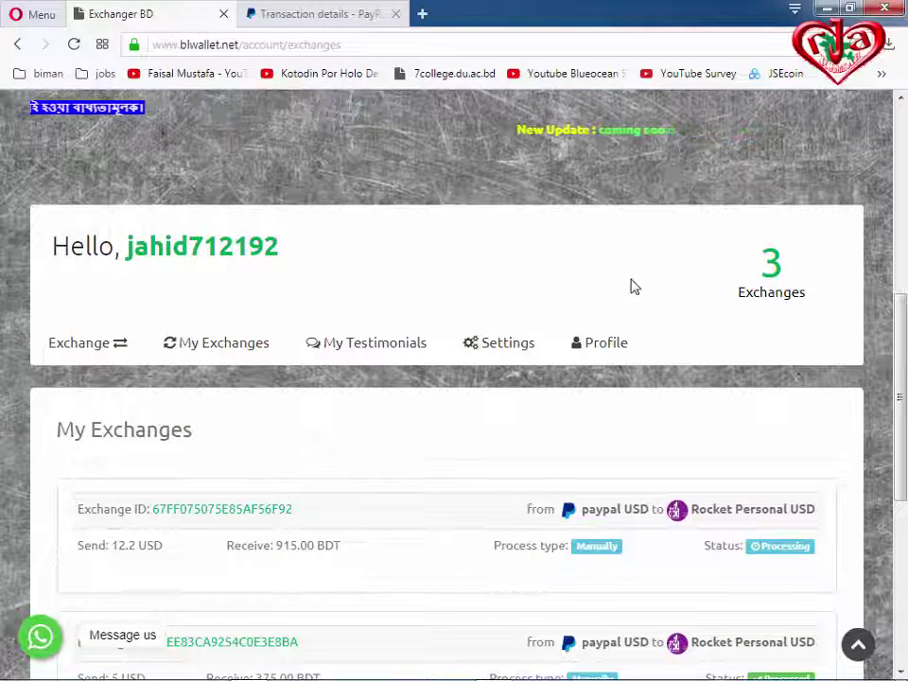
pyautogui.scroll(-2, 634, 287)
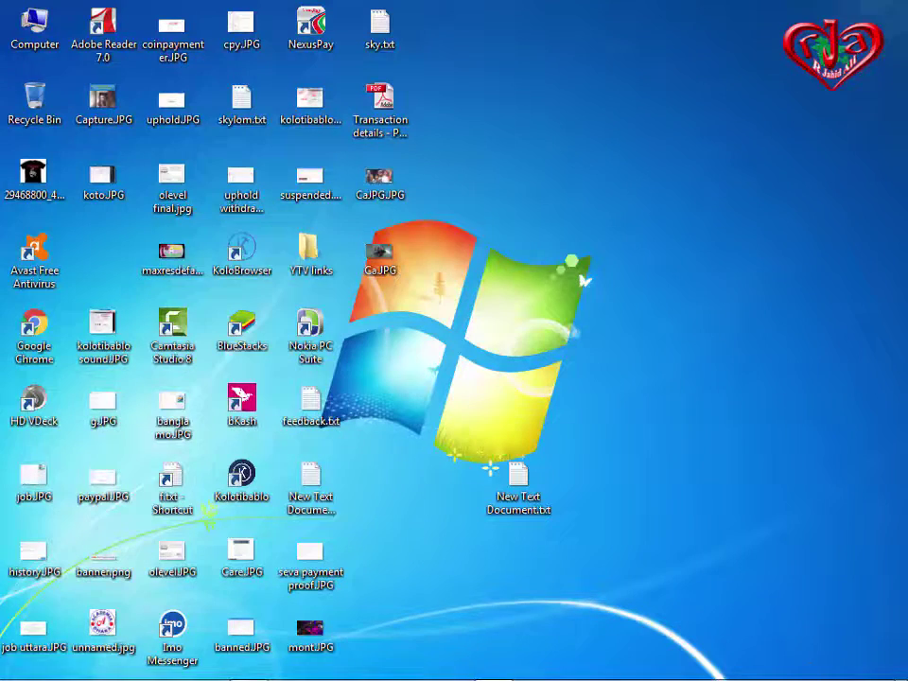
# Bring Opera back and load the Exchanger BD site from the bookmarks overflow list.
pyautogui.moveTo(166, 669)
pyautogui.click(246, 668)
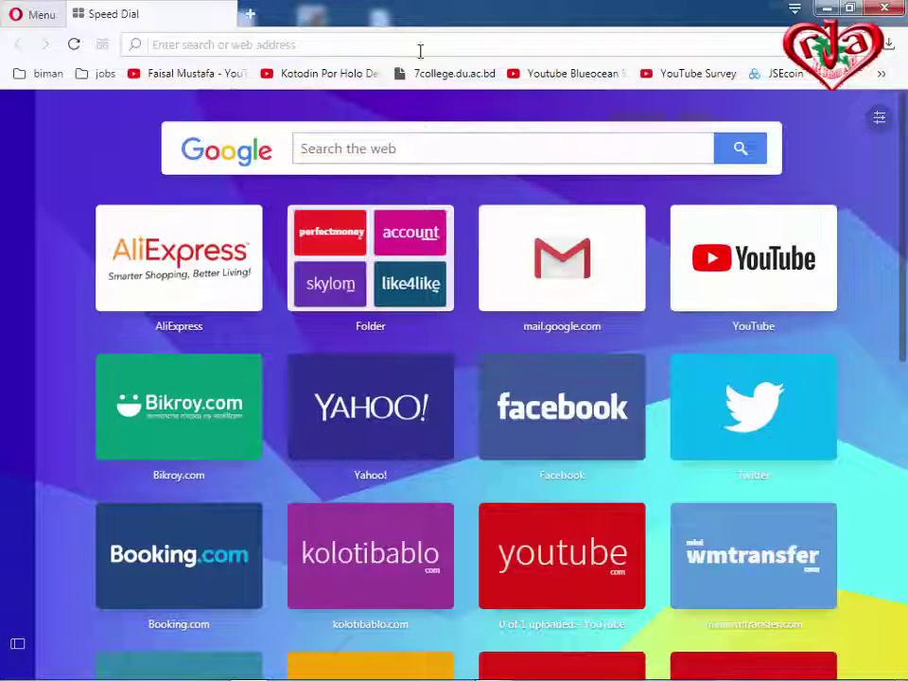
pyautogui.click(884, 74)
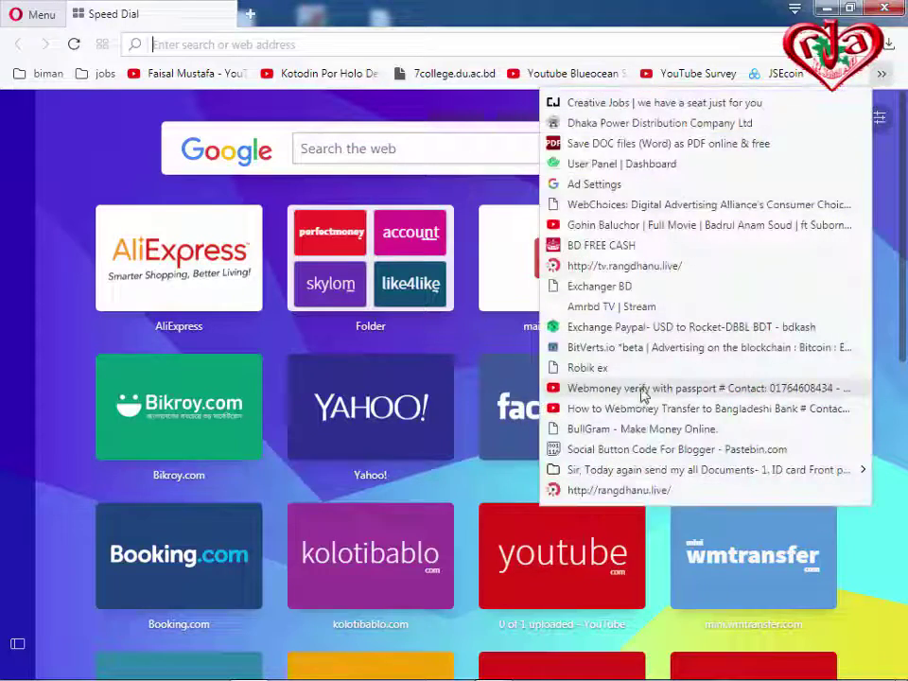
pyautogui.click(586, 286)
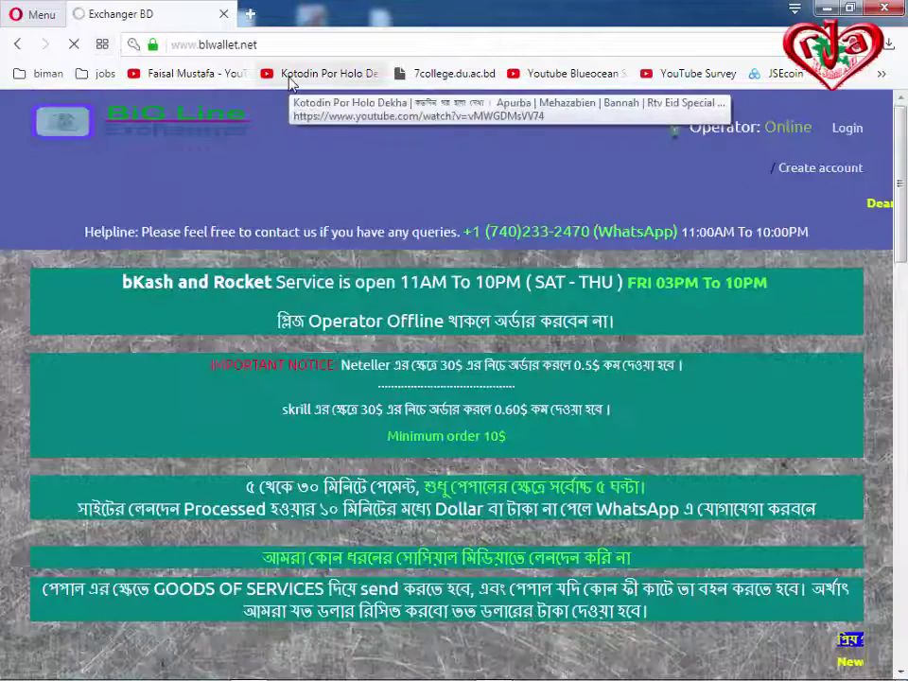
pyautogui.scroll(-1, 594, 426)
pyautogui.scroll(-6, 594, 426)
pyautogui.scroll(6, 594, 422)
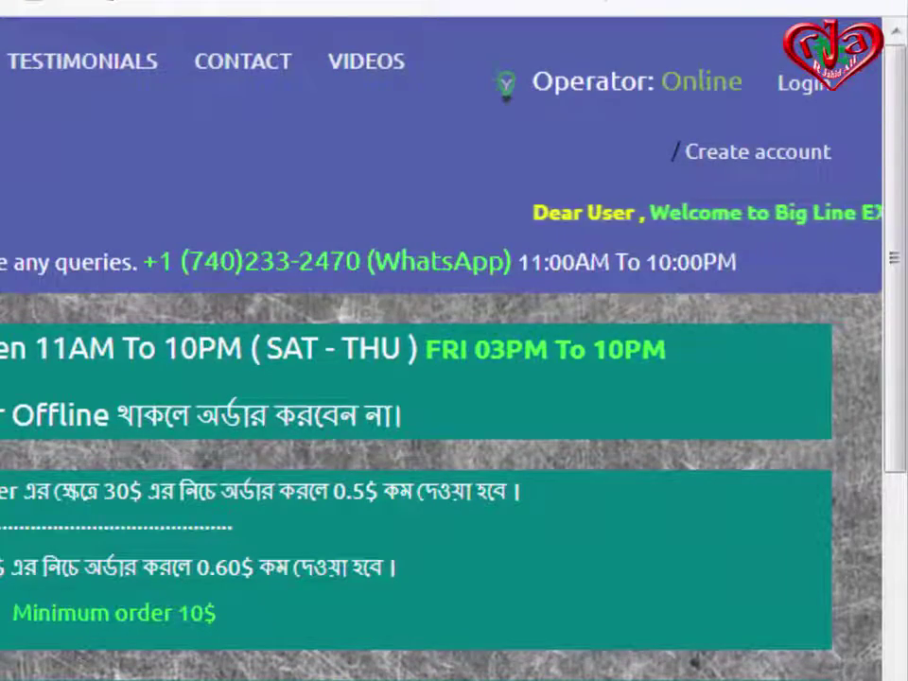
# Log in with the account email and password, then view the 12.2 USD order Processed in My Exchanges.
pyautogui.scroll(-6, 132, 515)
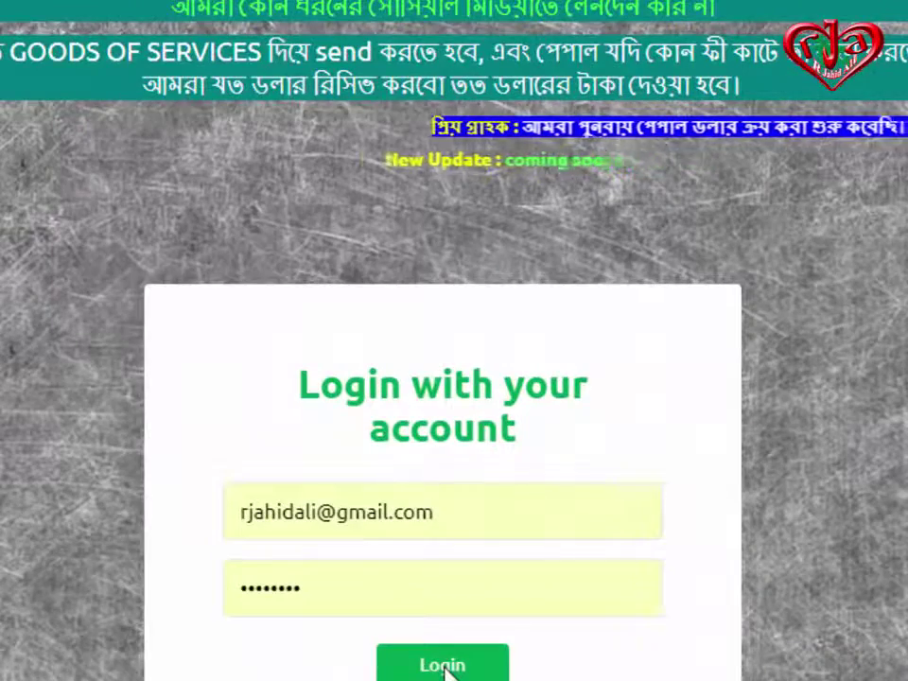
pyautogui.press('Return')
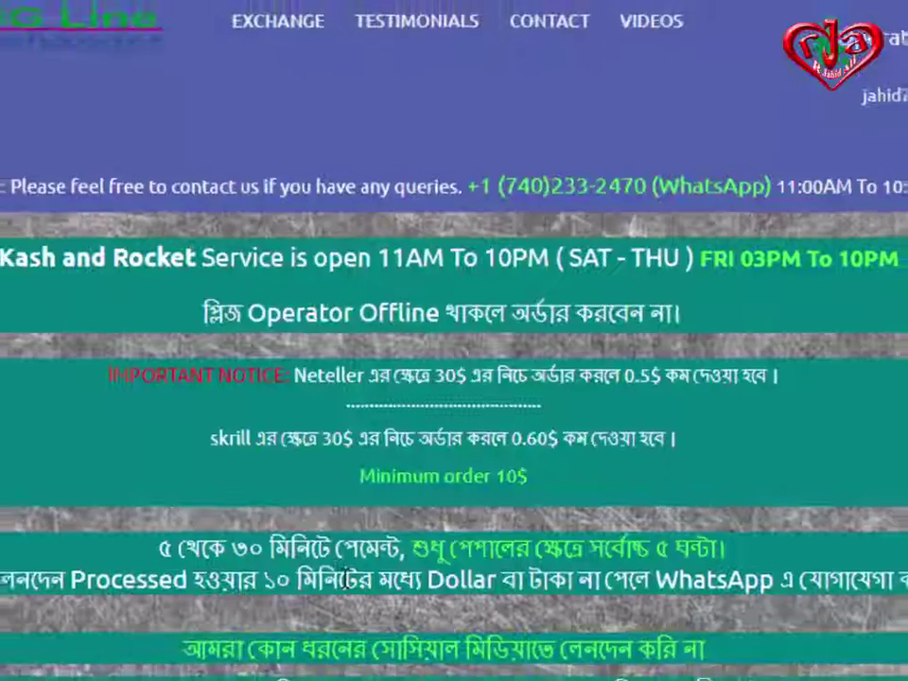
pyautogui.scroll(-3, 507, 458)
pyautogui.scroll(3, 502, 439)
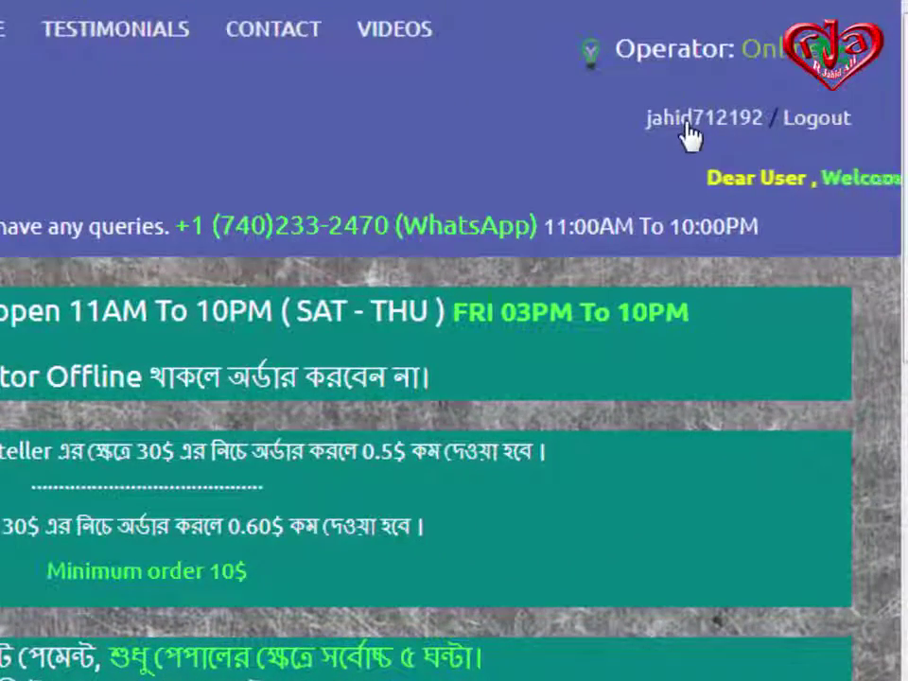
pyautogui.scroll(-10, 363, 272)
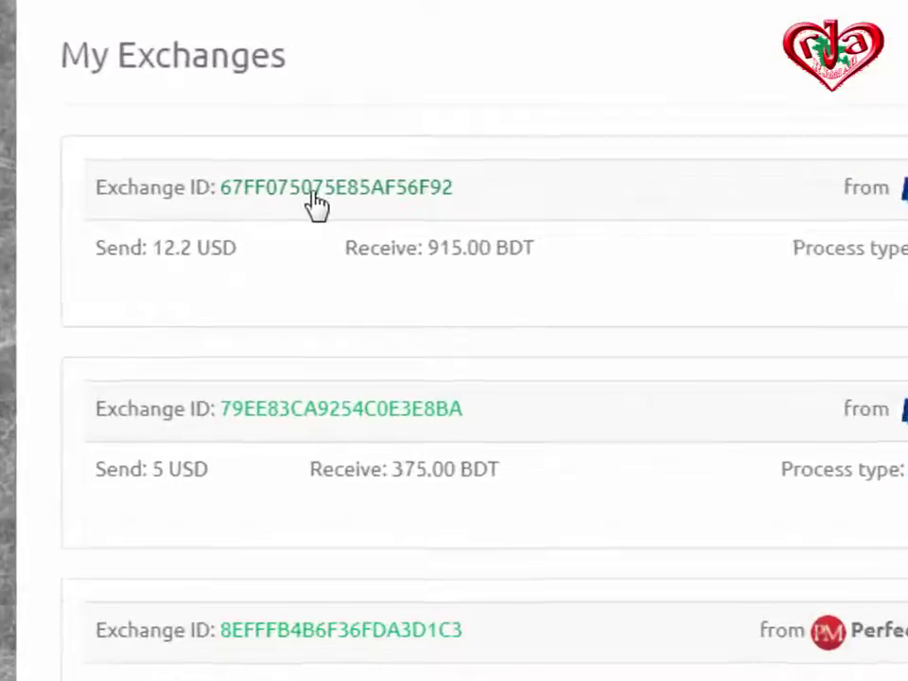
# Open the first exchange's details and point out its creation and Processed on 03/12/2018 10:28:09 dates.
pyautogui.click(208, 244)
pyautogui.scroll(-5, 437, 436)
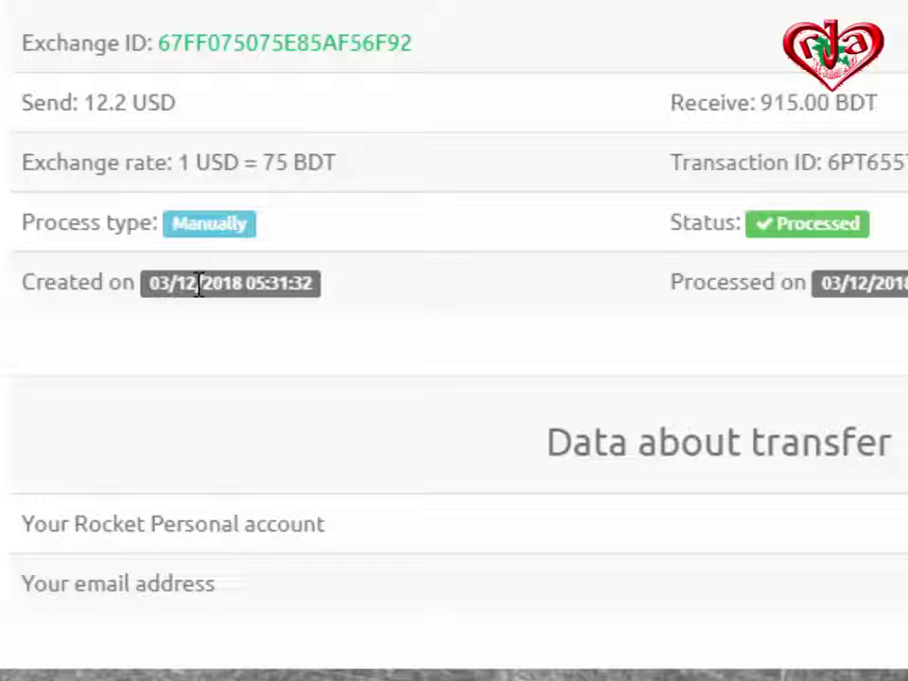
pyautogui.click(281, 291)
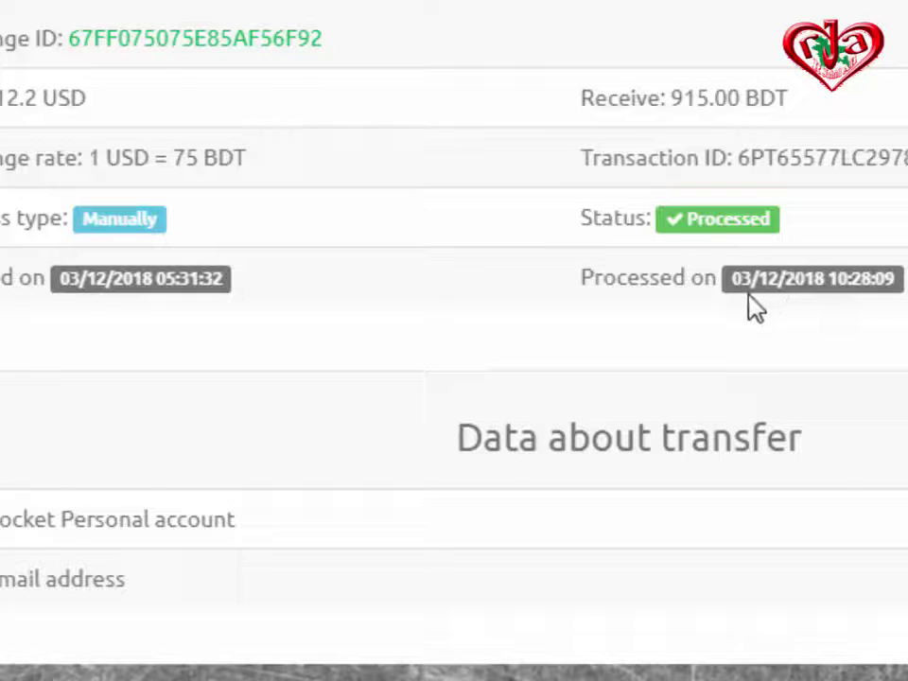
pyautogui.moveTo(758, 270); pyautogui.dragTo(780, 292)
pyautogui.click(899, 308)
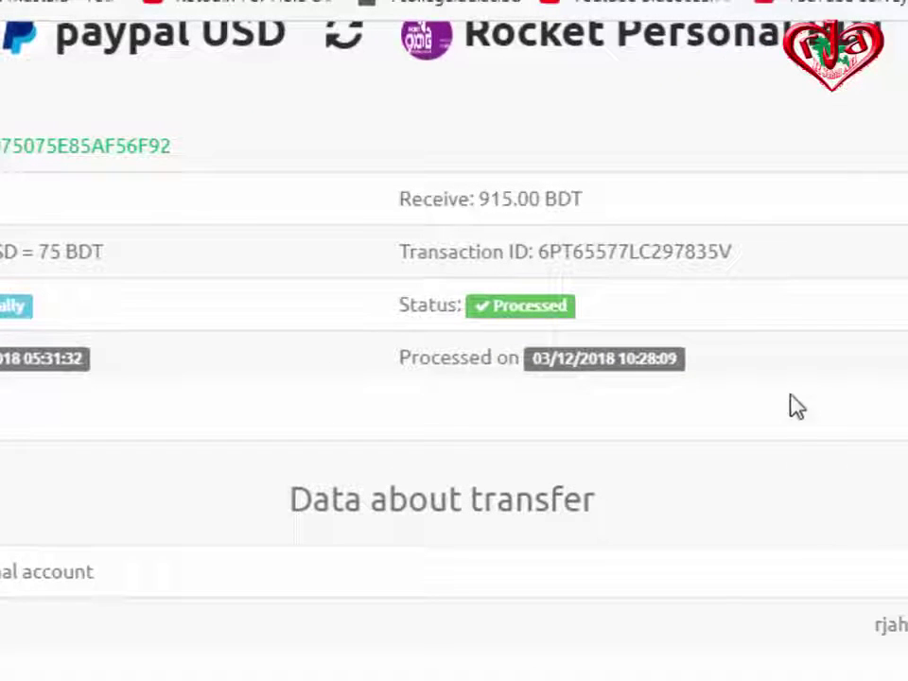
# Go to the desktop, launch Nokia PC Suite and move its window toward the centre.
pyautogui.press('super+d')
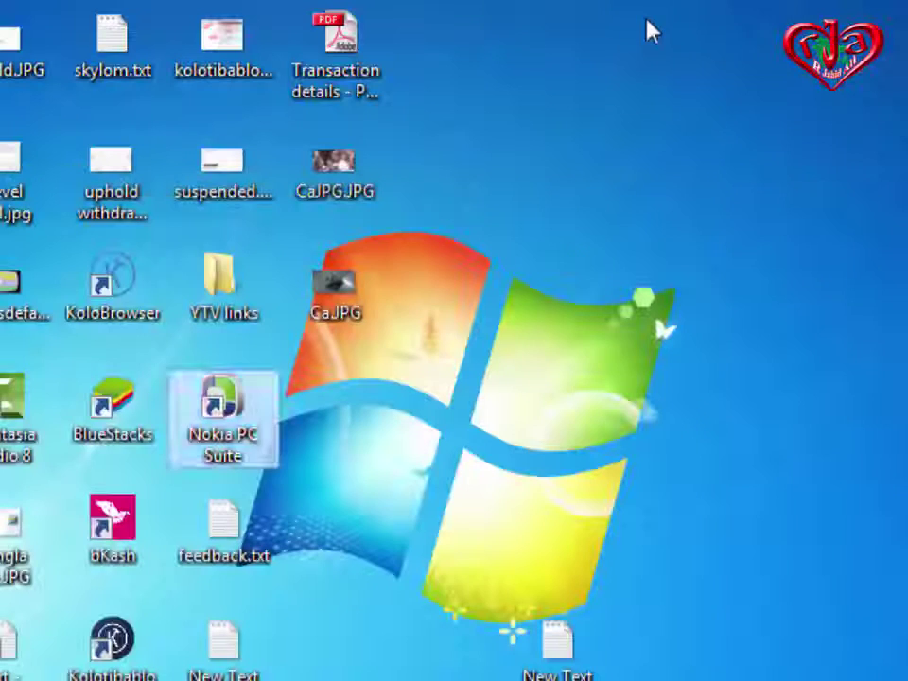
pyautogui.rightClick(711, 83)
pyautogui.click(722, 102)
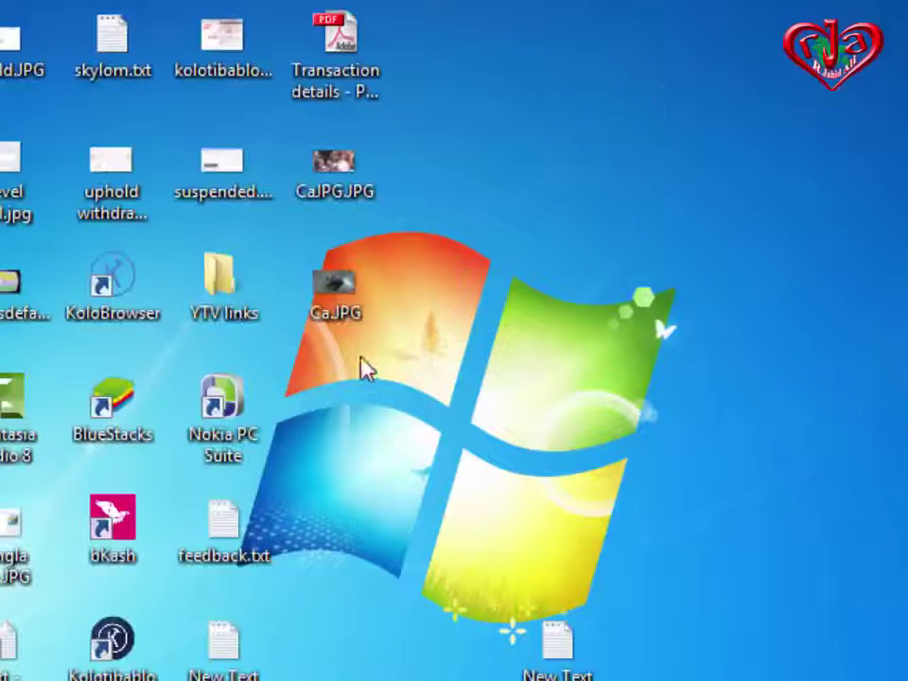
pyautogui.doubleClick(220, 412)
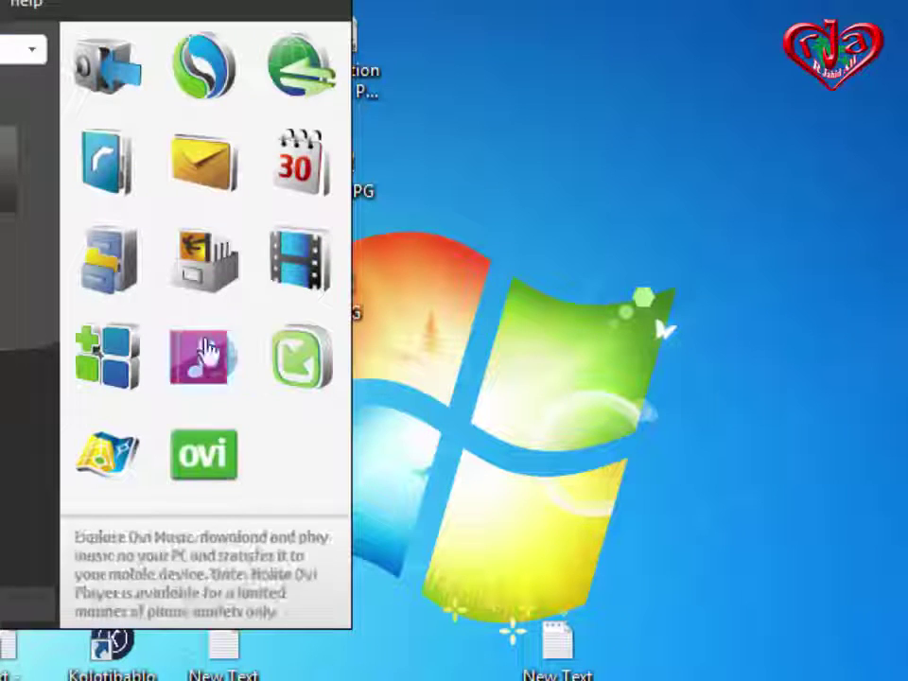
pyautogui.moveTo(100, 0); pyautogui.dragTo(491, 29)
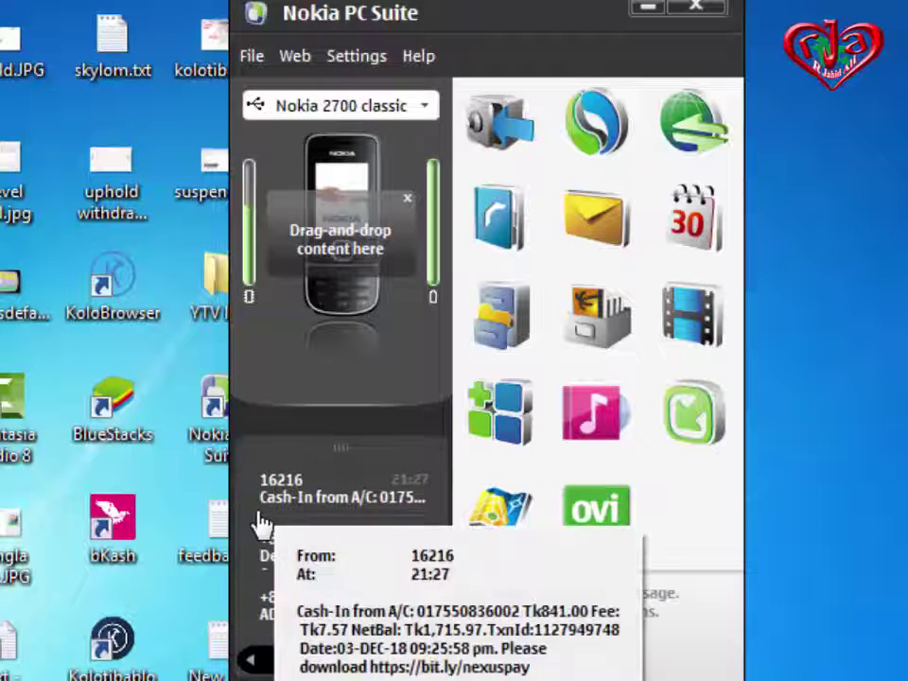
# Open the latest Tk841.00 cash-in SMS from the message list.
pyautogui.moveTo(402, 502)
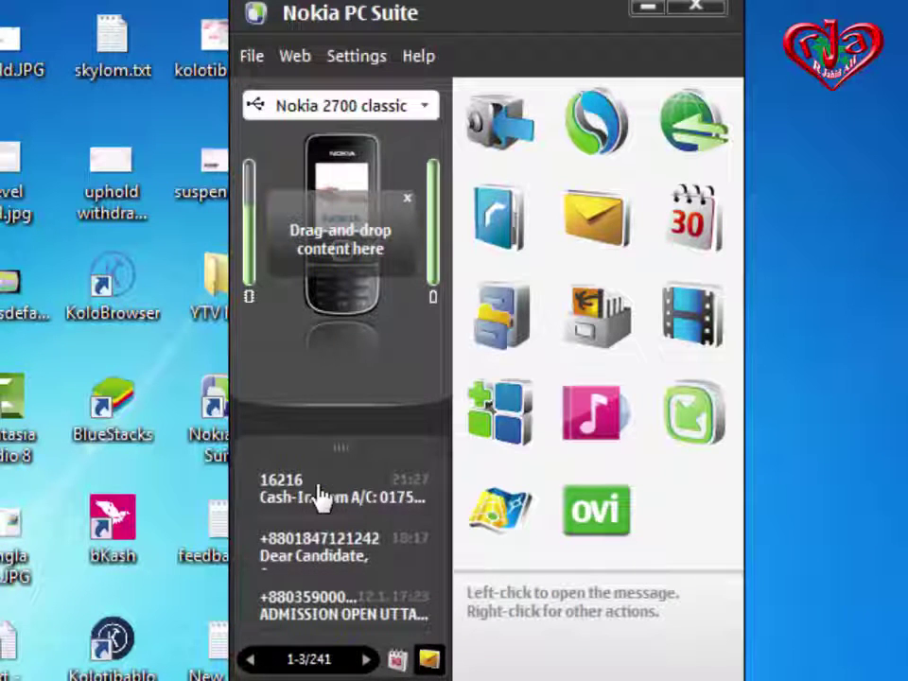
pyautogui.moveTo(320, 495)
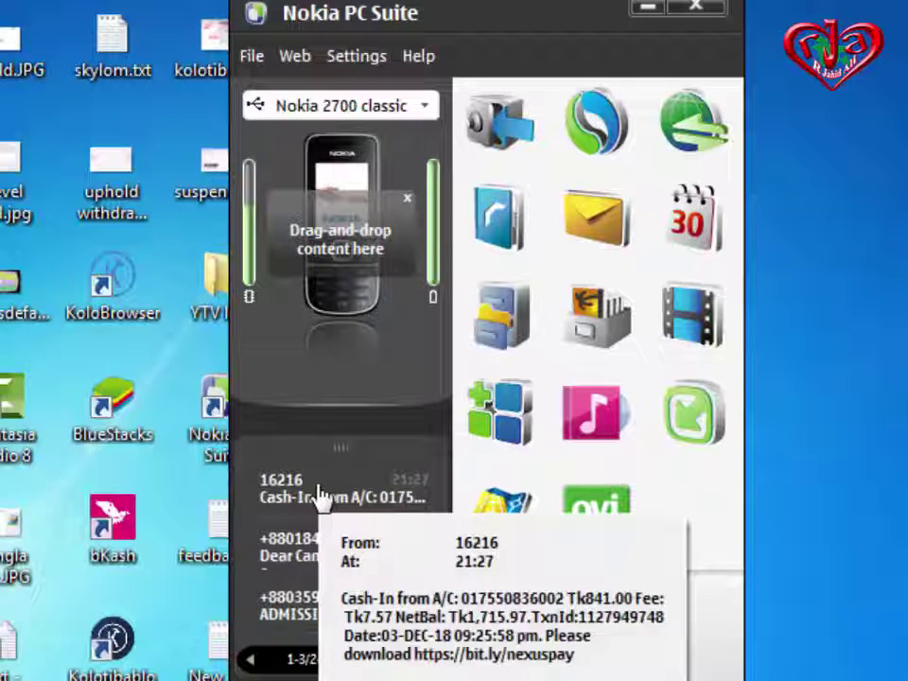
pyautogui.click(312, 485)
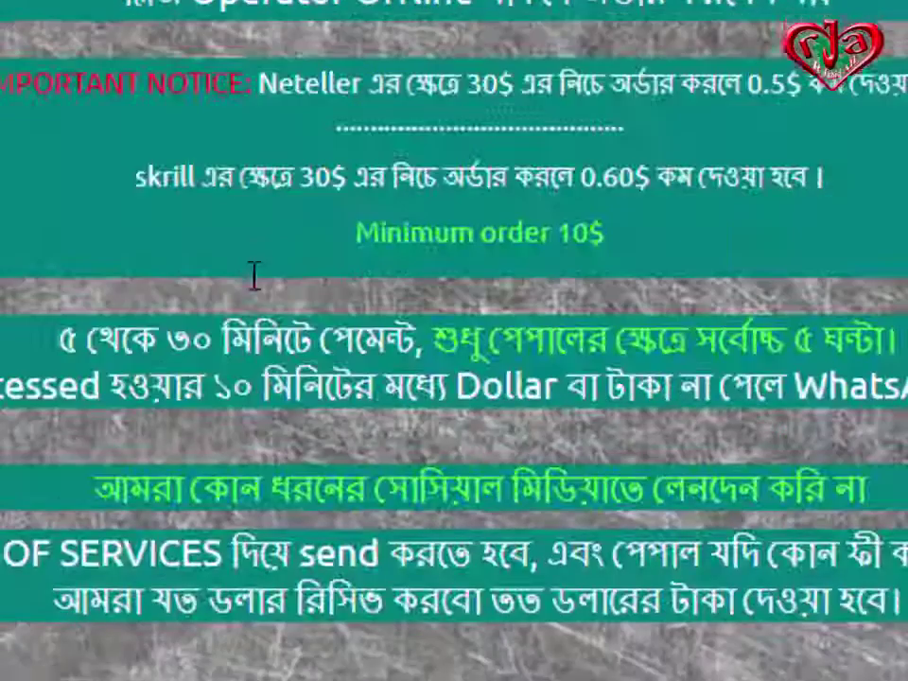
pyautogui.scroll(4, 253, 277)
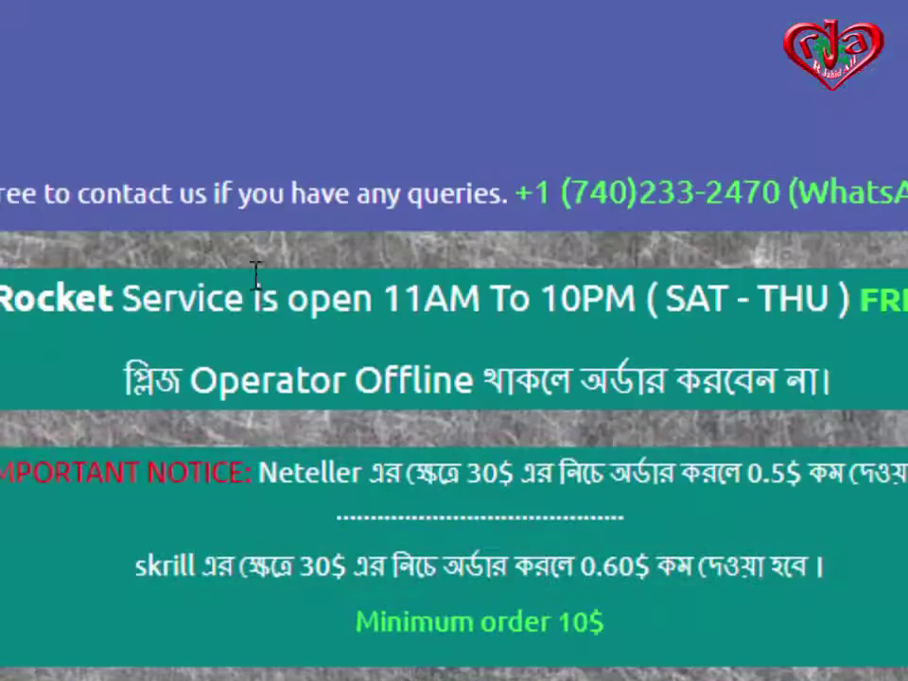
pyautogui.scroll(-2, 83, 548)
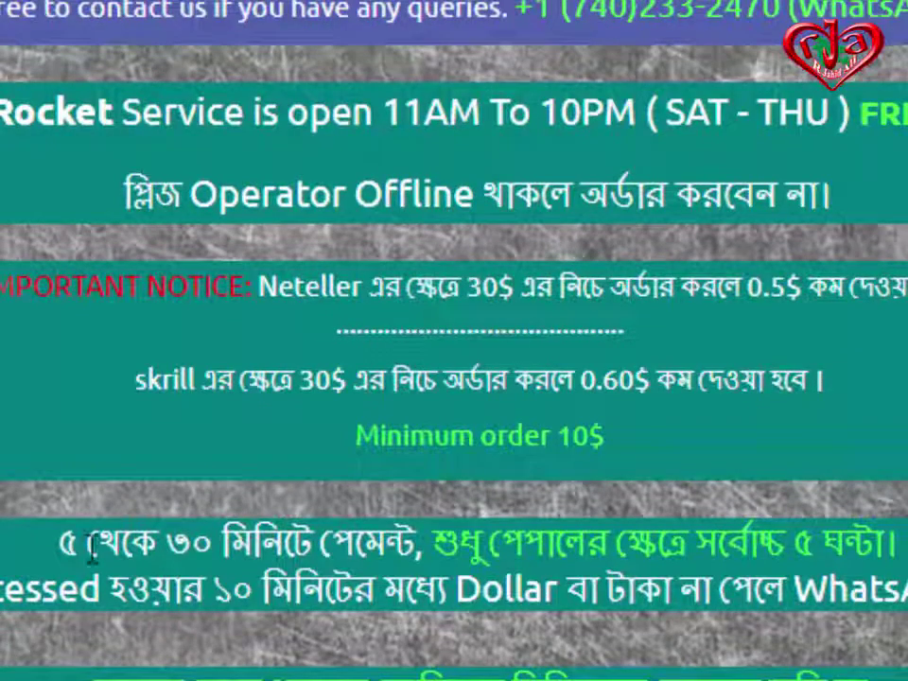
pyautogui.moveTo(84, 548); pyautogui.dragTo(420, 541)
pyautogui.click(395, 547)
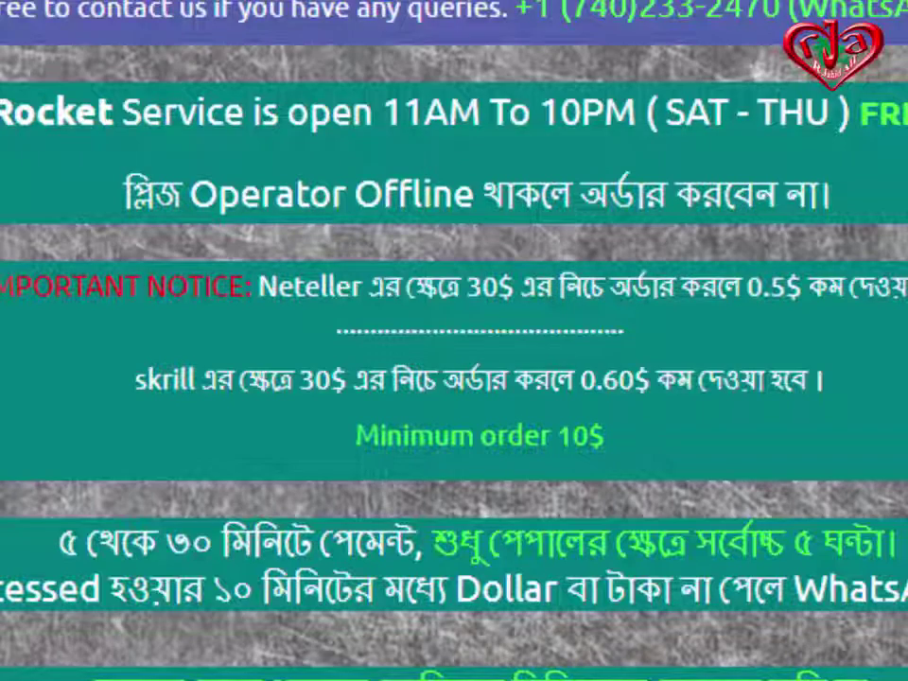
pyautogui.scroll(2, 472, 254)
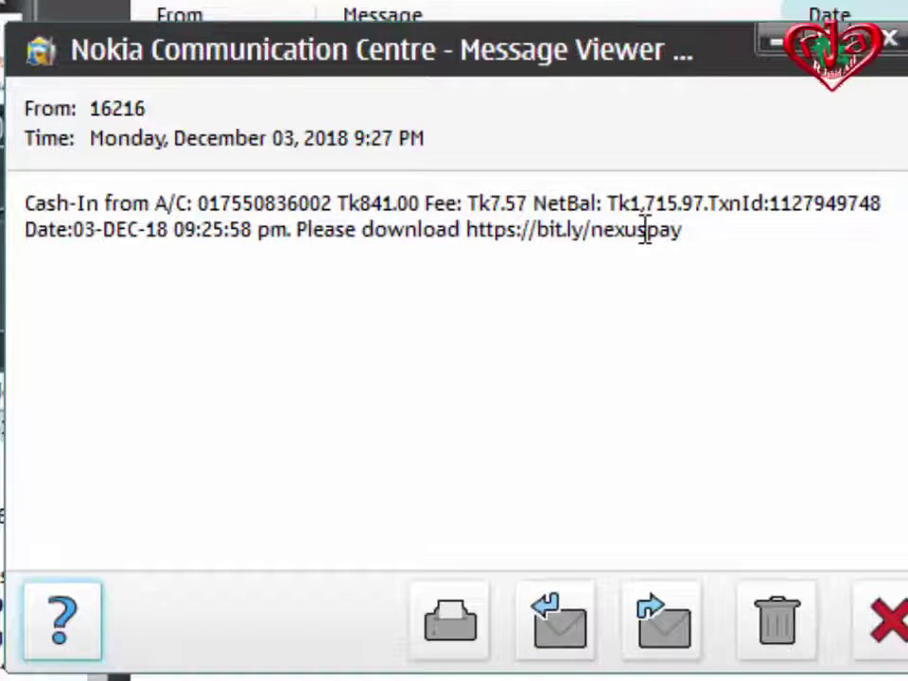
# Highlight the Tk1,715.97 net balance, Tk7.57 fee and Tk841.00 cash-in amount in the SMS.
pyautogui.moveTo(609, 200); pyautogui.dragTo(713, 205)
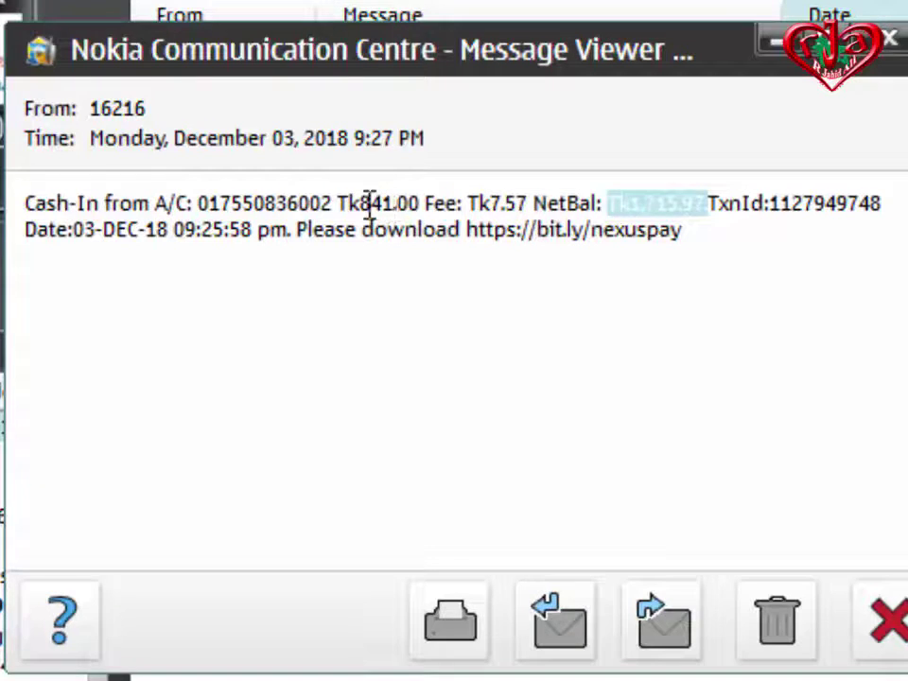
pyautogui.click(367, 203)
pyautogui.moveTo(367, 203); pyautogui.dragTo(534, 202)
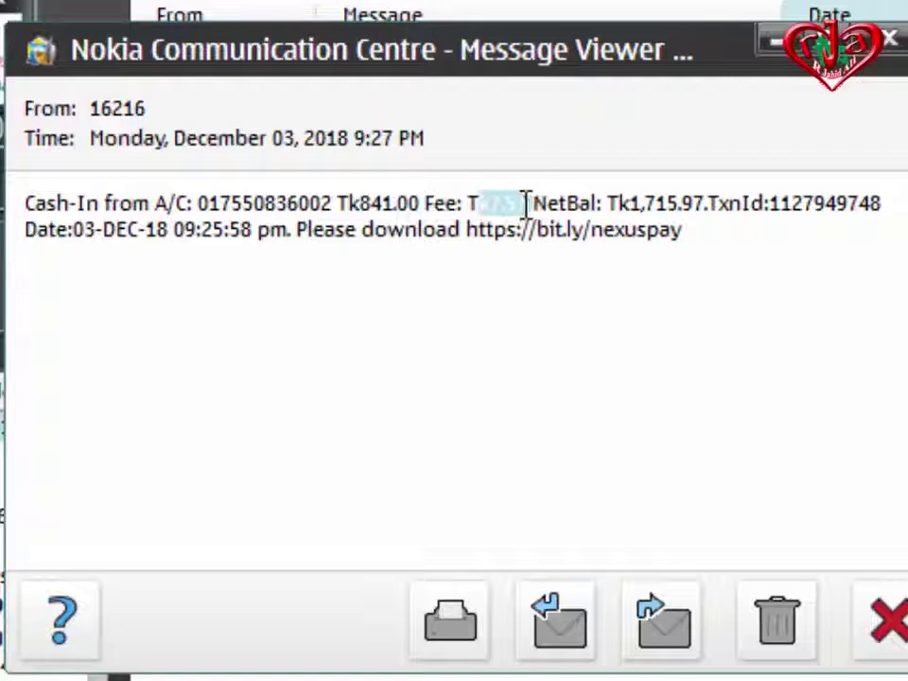
pyautogui.moveTo(366, 202); pyautogui.dragTo(404, 203)
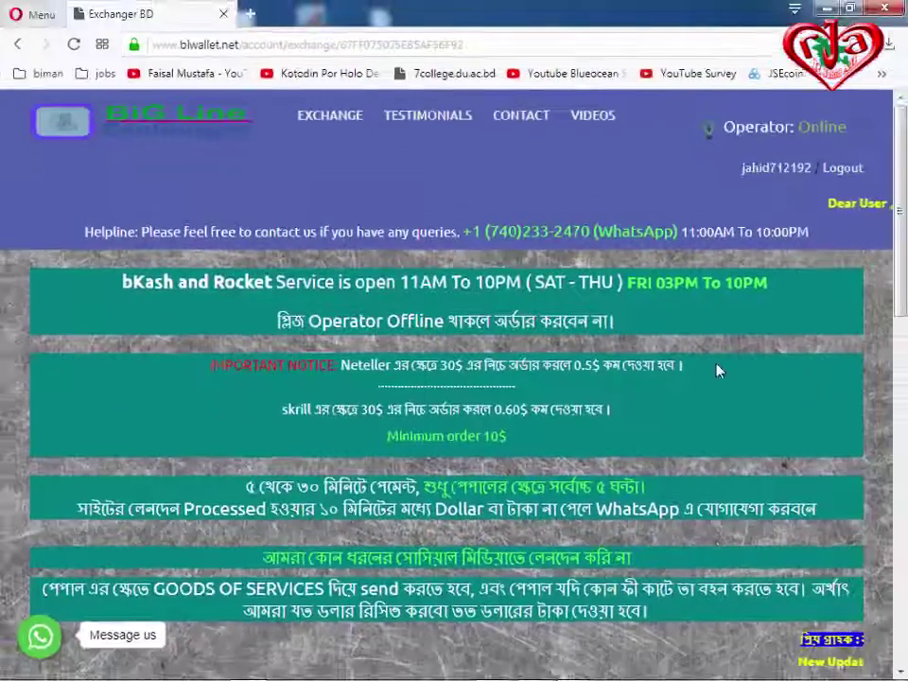
# Scroll to the exchange details and highlight the 915.00 BDT receive amount.
pyautogui.scroll(-2, 716, 371)
pyautogui.scroll(1, 716, 371)
pyautogui.scroll(-5, 716, 371)
pyautogui.scroll(-4, 717, 371)
pyautogui.scroll(2, 339, 144)
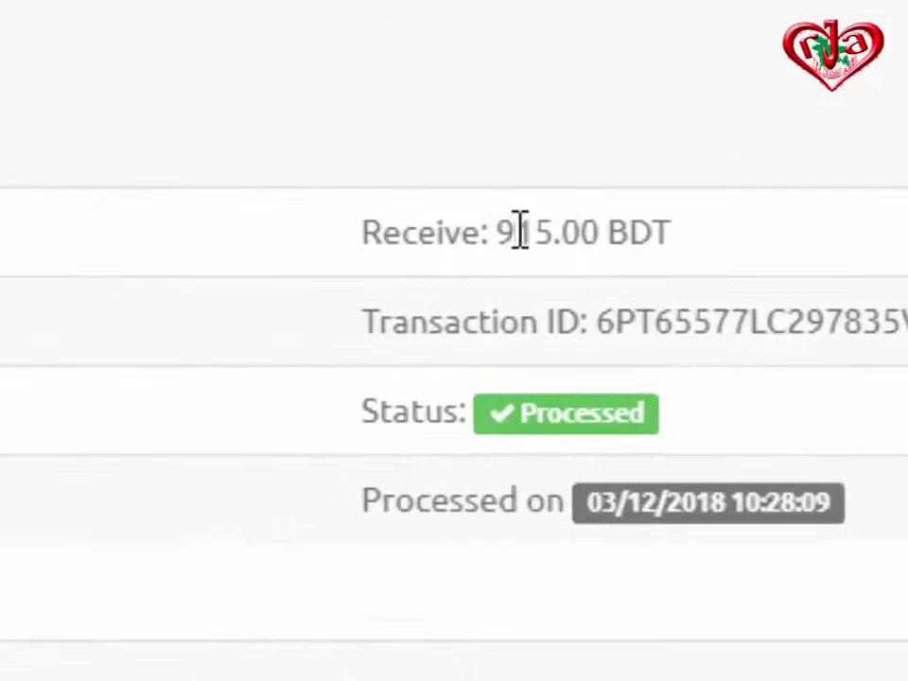
pyautogui.moveTo(541, 212); pyautogui.dragTo(546, 239)
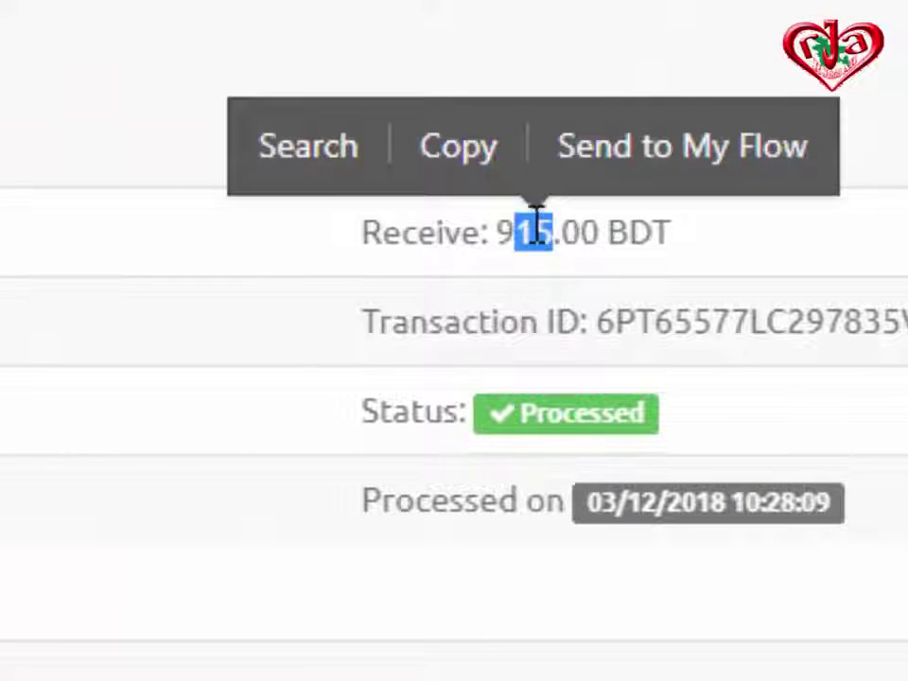
pyautogui.click(536, 244)
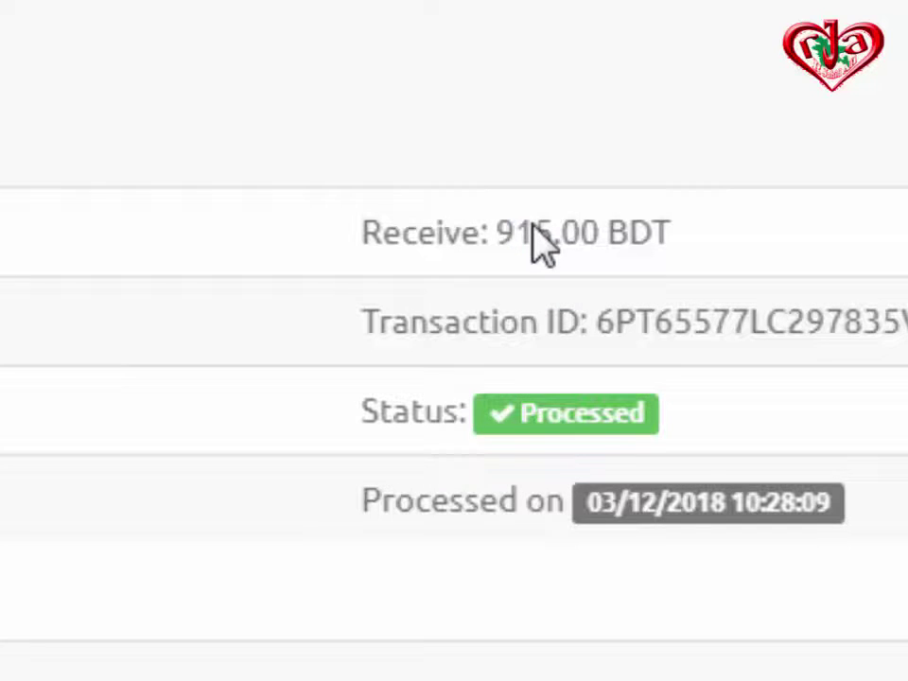